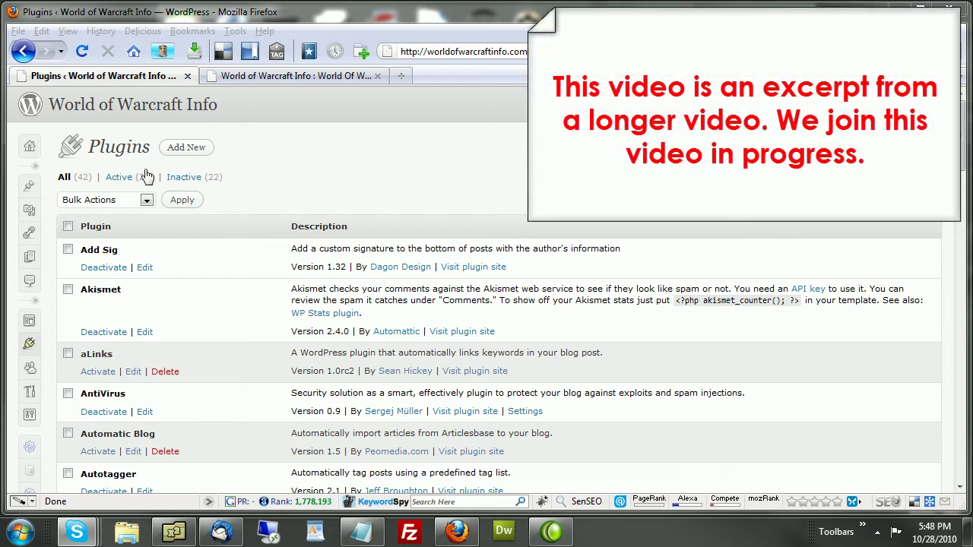
{"action": "left_click", "coordinate": [257, 203]}
{"action": "scroll", "coordinate": [256, 203], "scroll_direction": "down", "scroll_amount": 10}
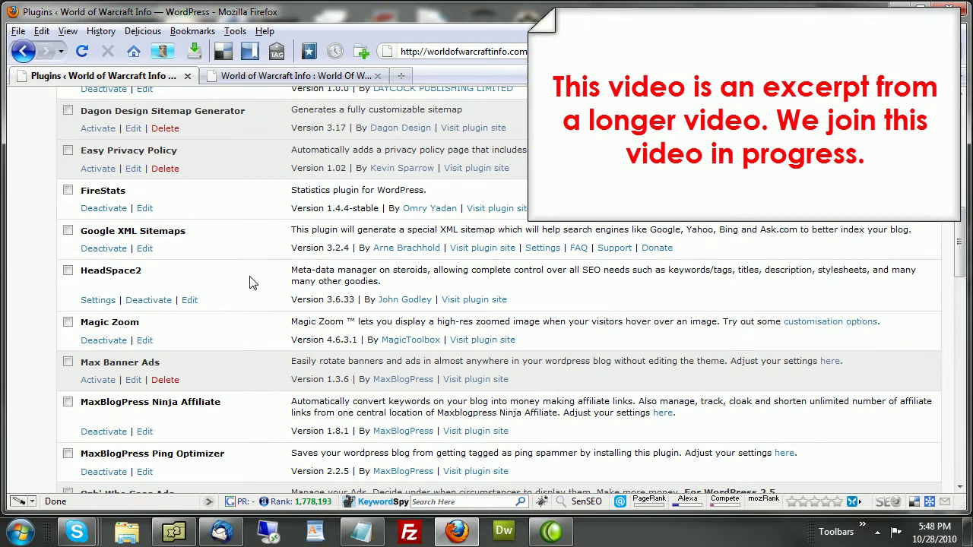
{"action": "scroll", "coordinate": [252, 283], "scroll_direction": "down", "scroll_amount": 10}
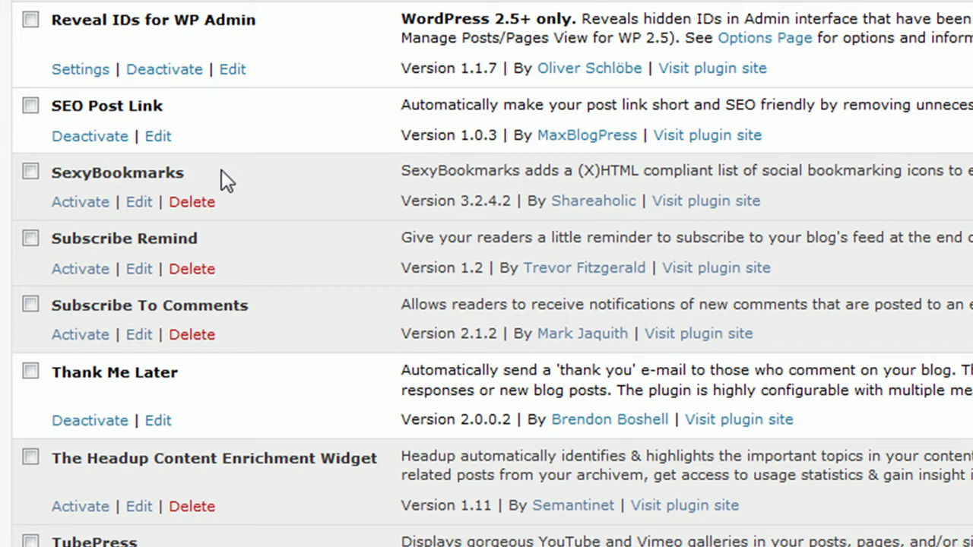
{"action": "left_click_drag", "start_coordinate": [208, 173], "coordinate": [51, 179]}
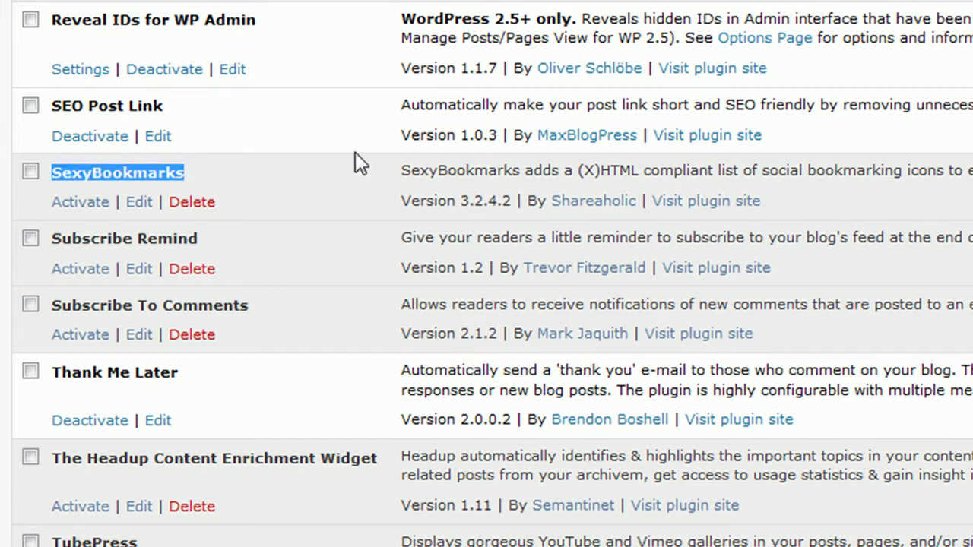
{"action": "left_click", "coordinate": [324, 164]}
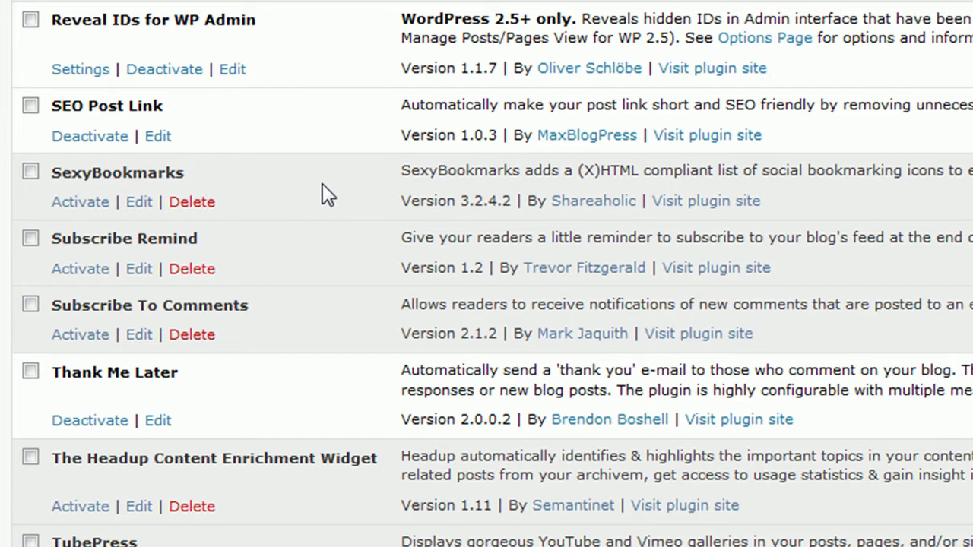
{"action": "scroll", "coordinate": [322, 196], "scroll_direction": "up", "scroll_amount": 10}
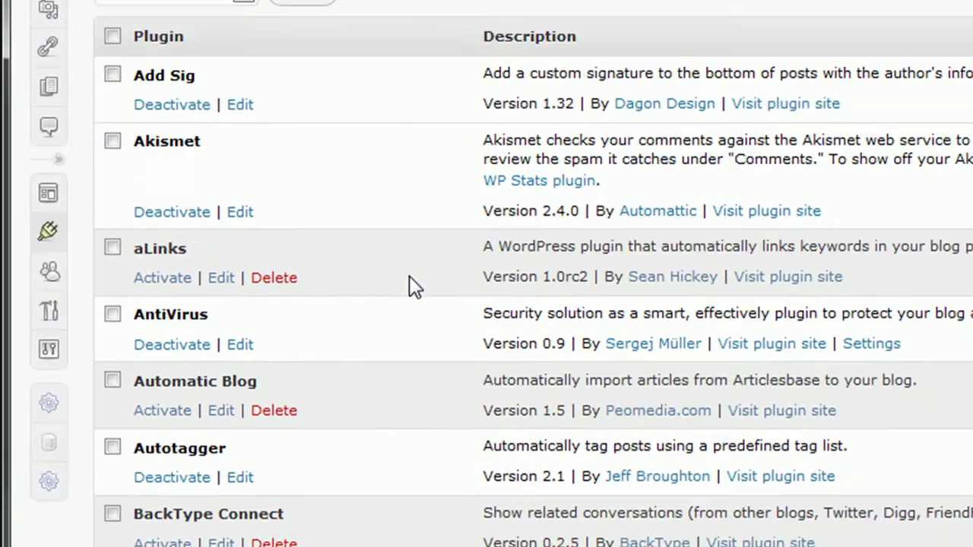
{"action": "scroll", "coordinate": [413, 285], "scroll_direction": "up", "scroll_amount": 3}
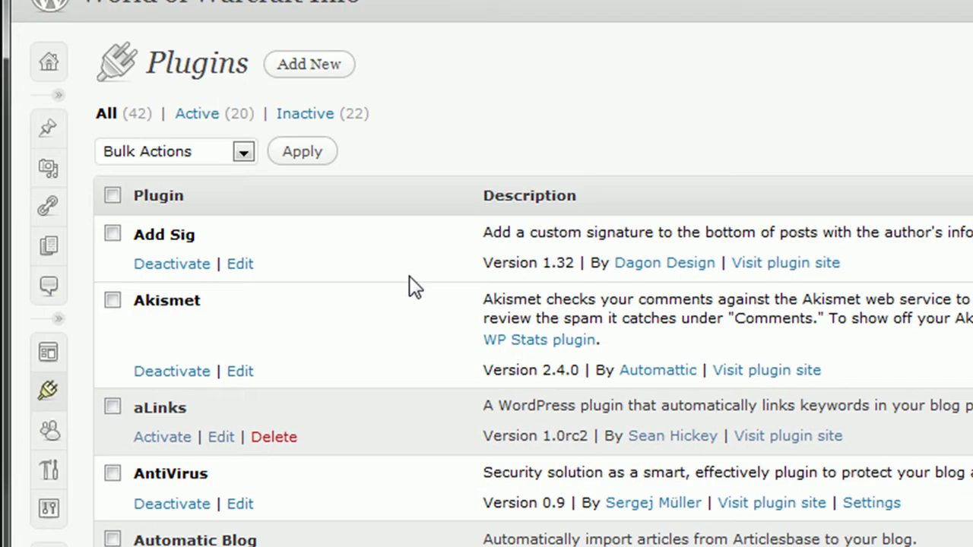
{"action": "mouse_move", "coordinate": [48, 392]}
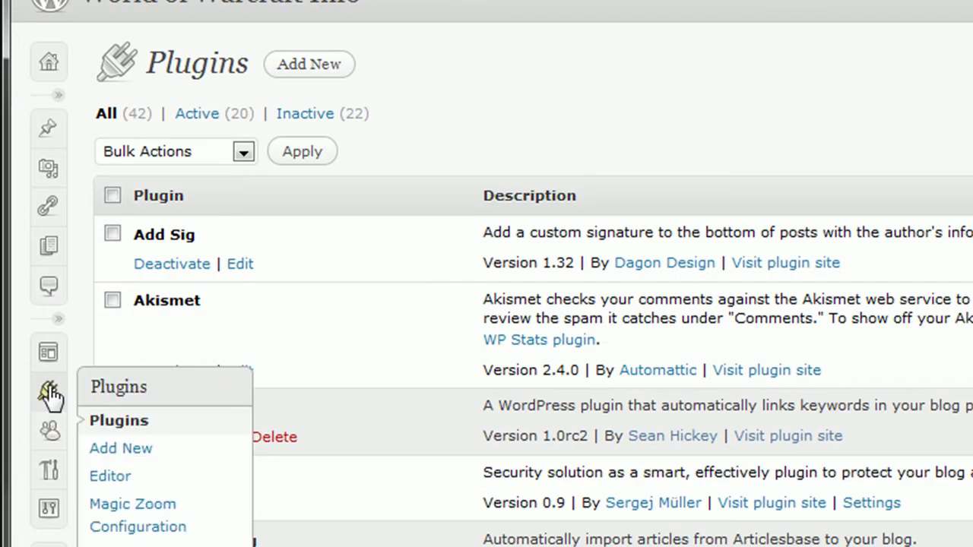
Search the Add New plugin directory for 'sexybookmarks'.
{"action": "left_click", "coordinate": [122, 450]}
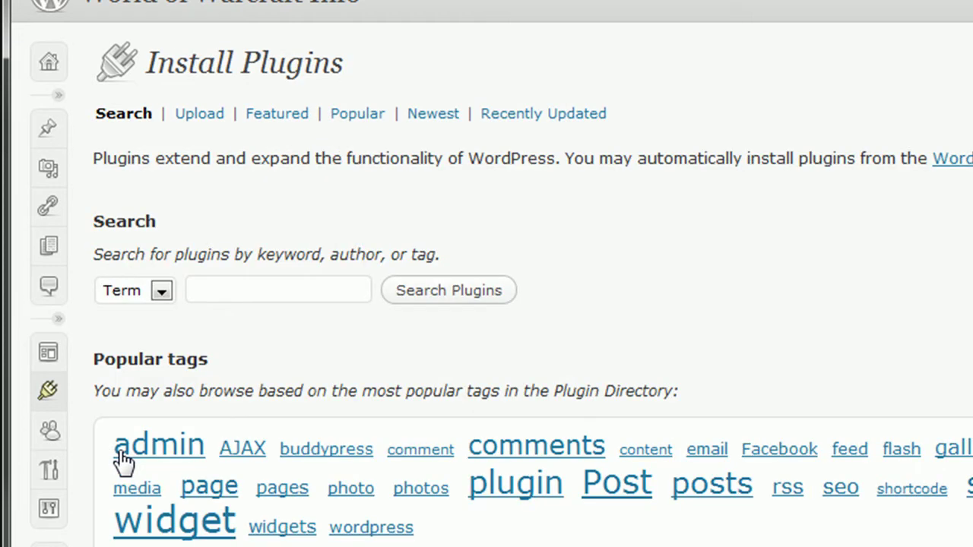
{"action": "left_click", "coordinate": [295, 298]}
{"action": "type", "text": "sexybookmarks"}
{"action": "left_click", "coordinate": [437, 292]}
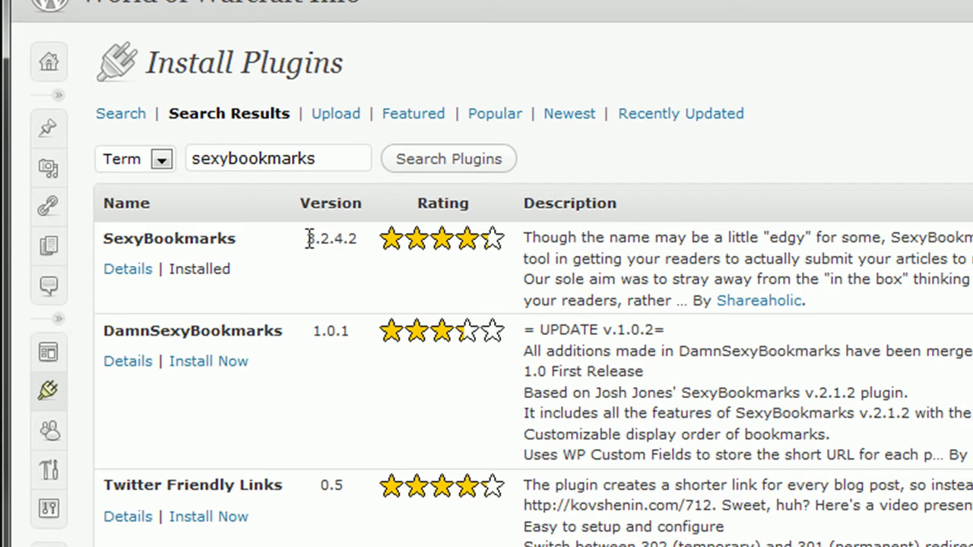
Confirm the SexyBookmarks 3.2.4.2 result is marked as already installed.
{"action": "left_click_drag", "start_coordinate": [308, 240], "coordinate": [357, 239]}
{"action": "left_click", "coordinate": [854, 248]}
{"action": "left_click_drag", "start_coordinate": [235, 270], "coordinate": [167, 271]}
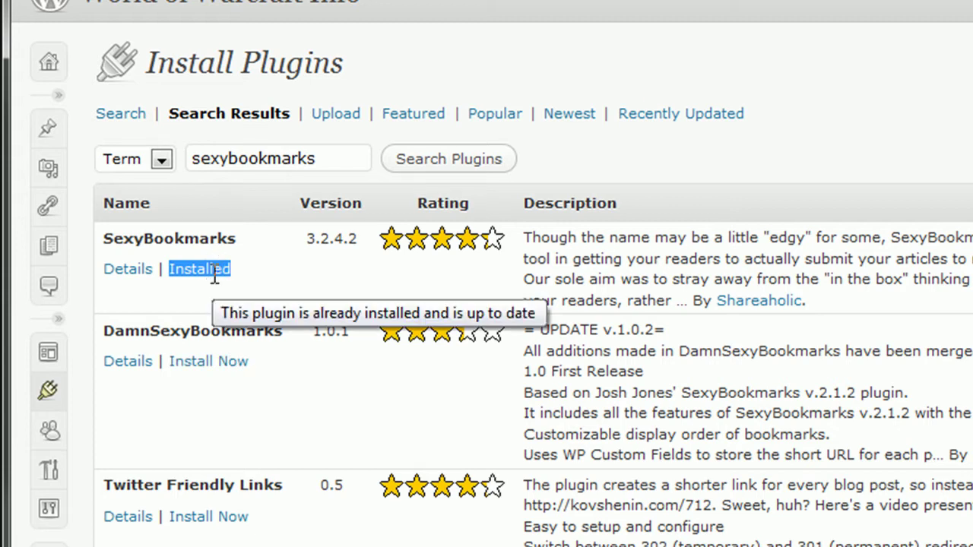
Activate SexyBookmarks from the installed plugins list.
{"action": "mouse_move", "coordinate": [50, 394]}
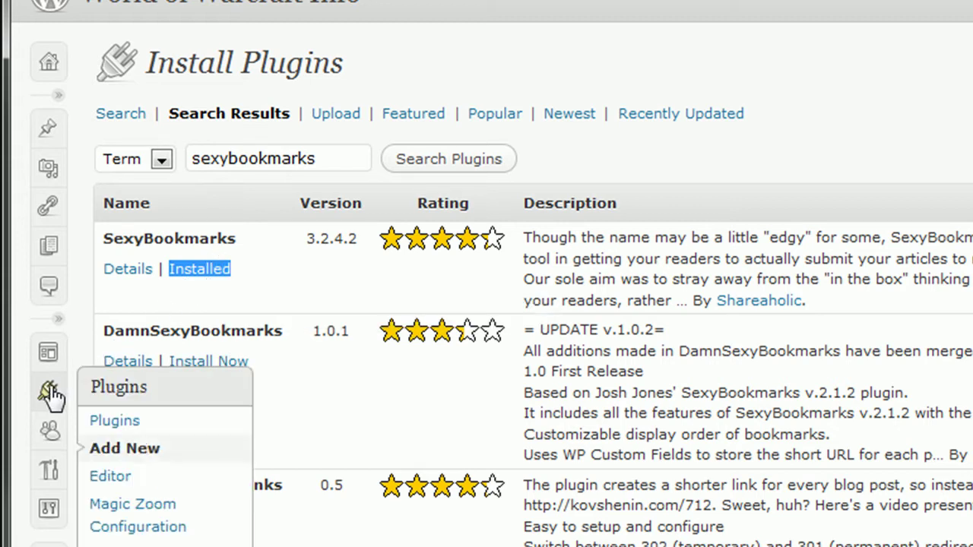
{"action": "left_click", "coordinate": [110, 423]}
{"action": "scroll", "coordinate": [130, 418], "scroll_direction": "down", "scroll_amount": 10}
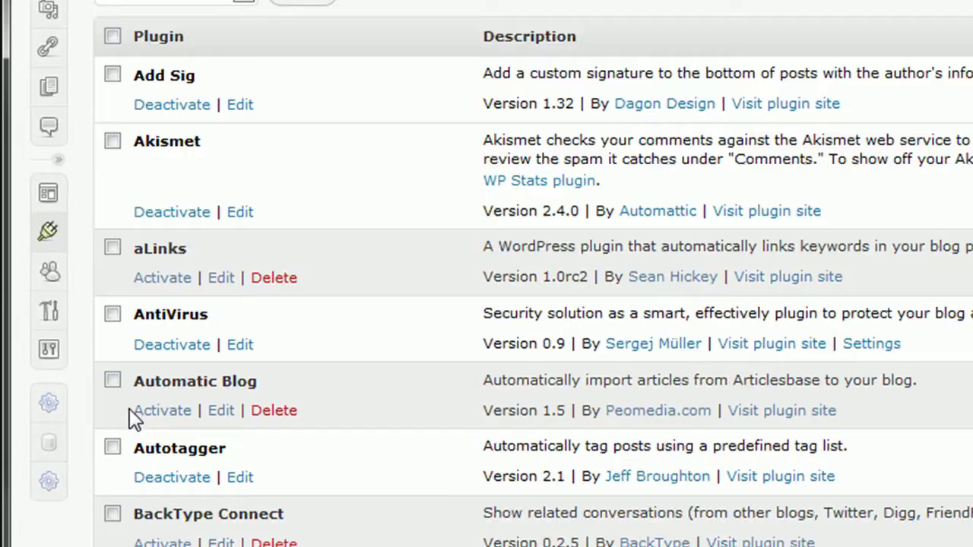
{"action": "scroll", "coordinate": [168, 427], "scroll_direction": "down", "scroll_amount": 12}
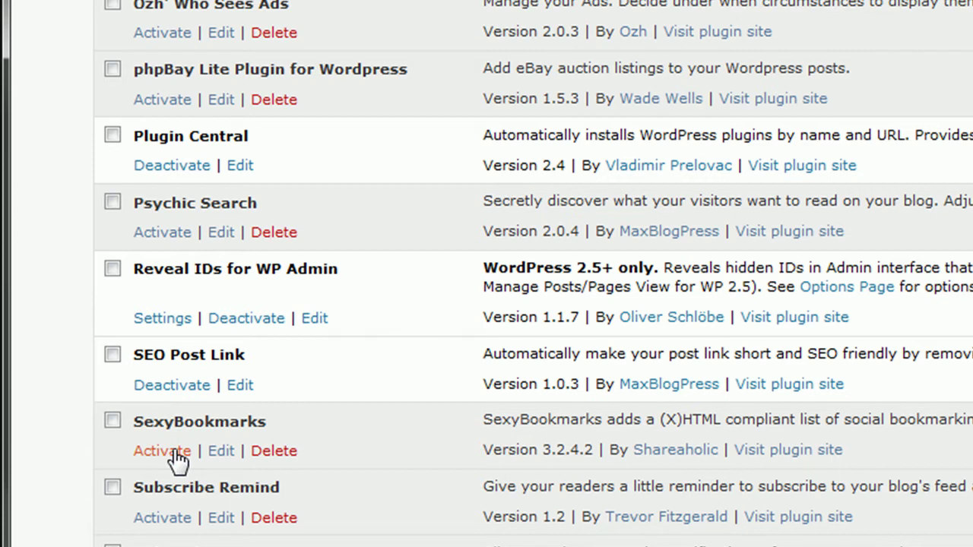
{"action": "left_click", "coordinate": [162, 451]}
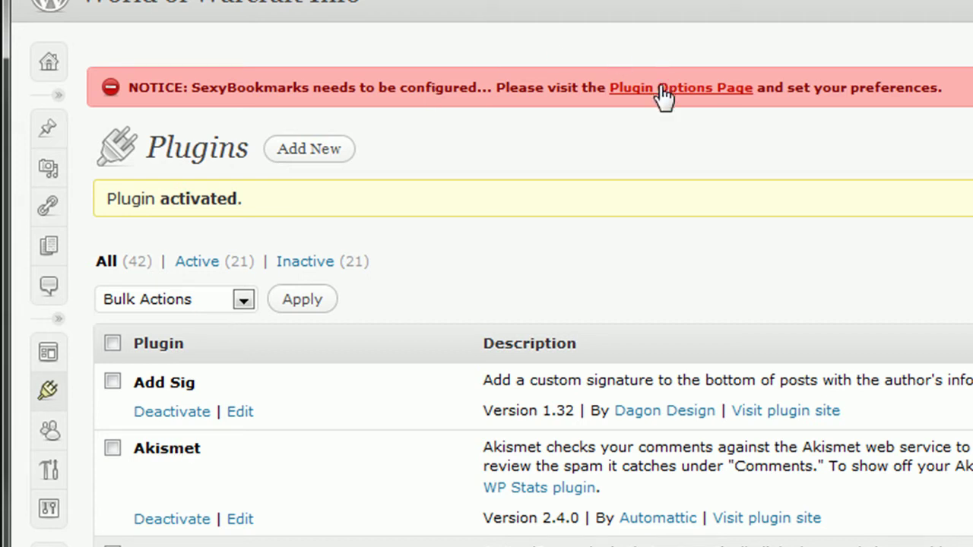
Open the SexyBookmarks options page, then reload the Burning Crusade Cinematic Trailer post.
{"action": "left_click", "coordinate": [708, 88]}
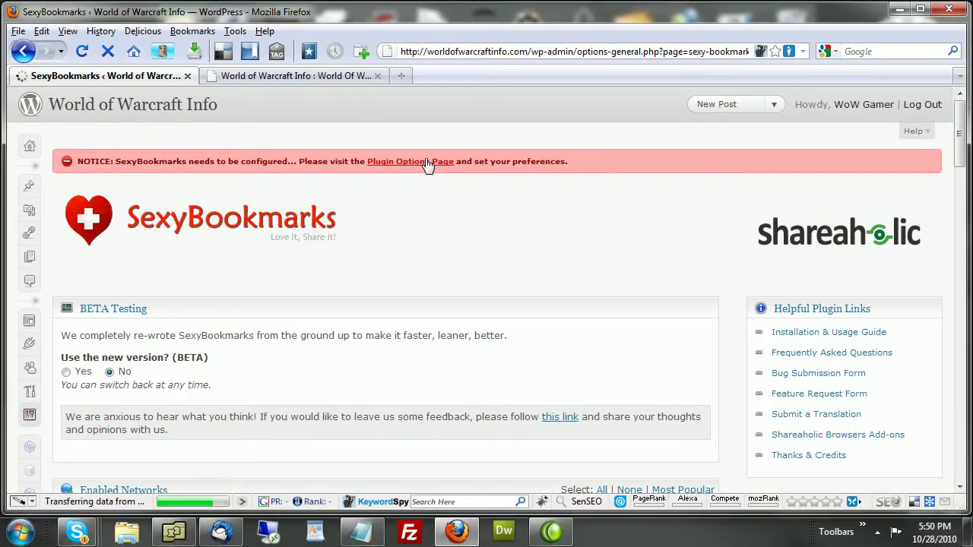
{"action": "left_click", "coordinate": [312, 77]}
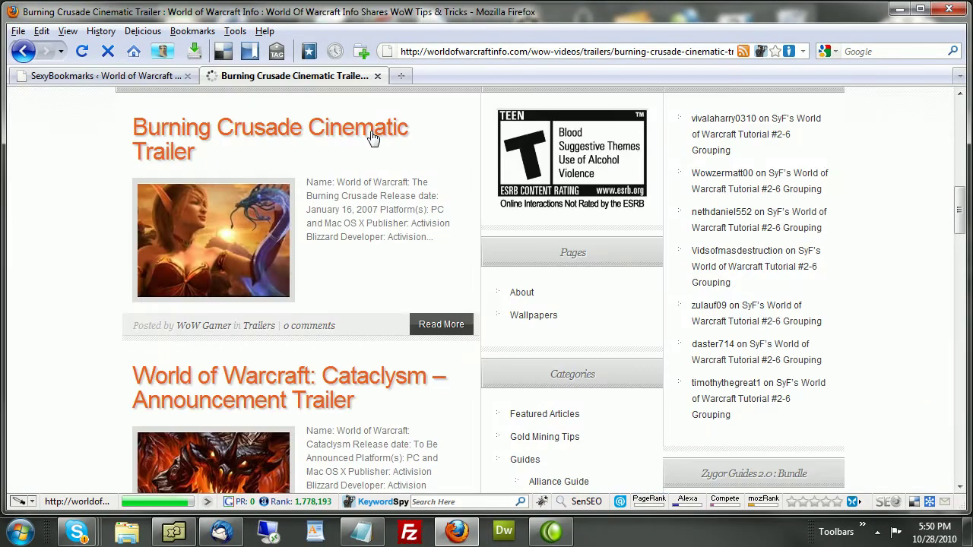
{"action": "left_click", "coordinate": [370, 133]}
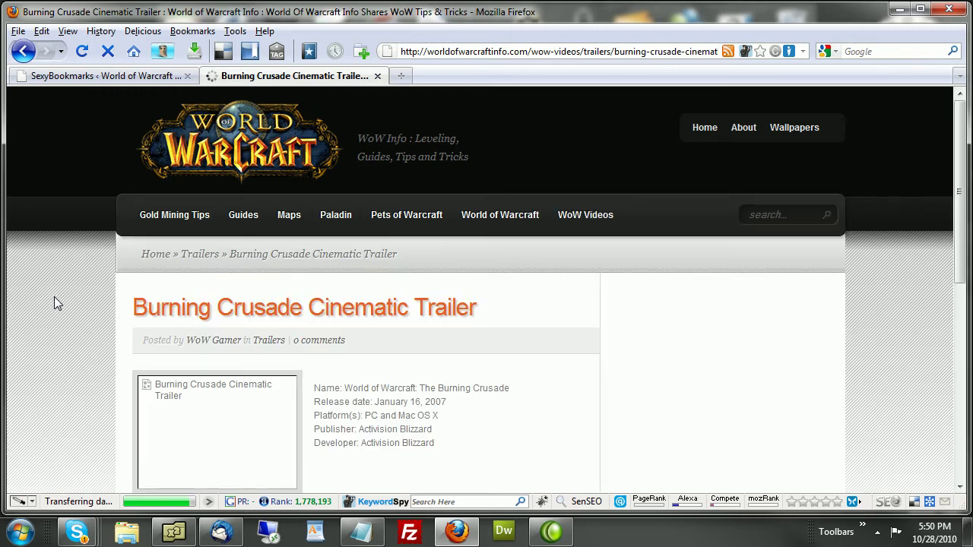
Scroll down the post to inspect its 'Sharing is sexy!' bookmark icons.
{"action": "scroll", "coordinate": [52, 327], "scroll_direction": "down", "scroll_amount": 9}
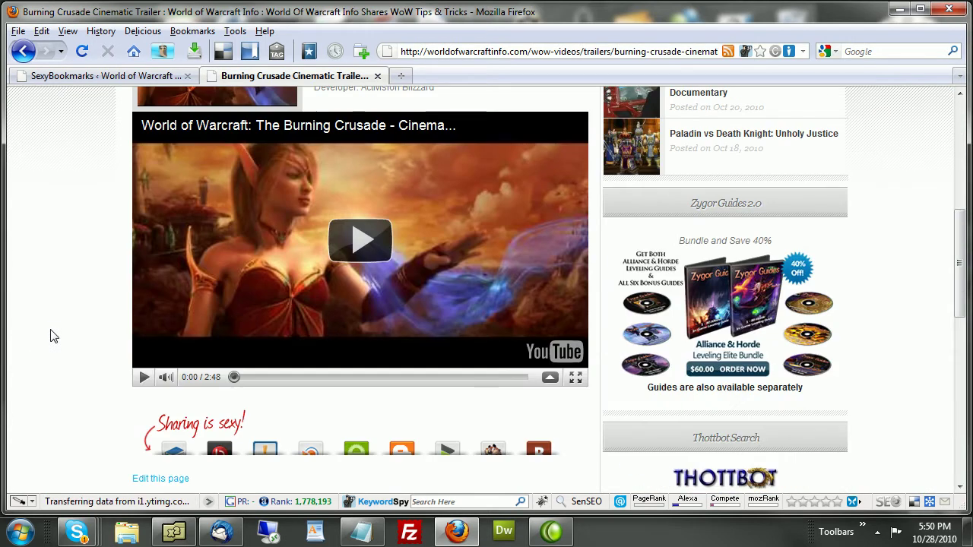
{"action": "scroll", "coordinate": [53, 336], "scroll_direction": "down", "scroll_amount": 2}
{"action": "mouse_move", "coordinate": [156, 365]}
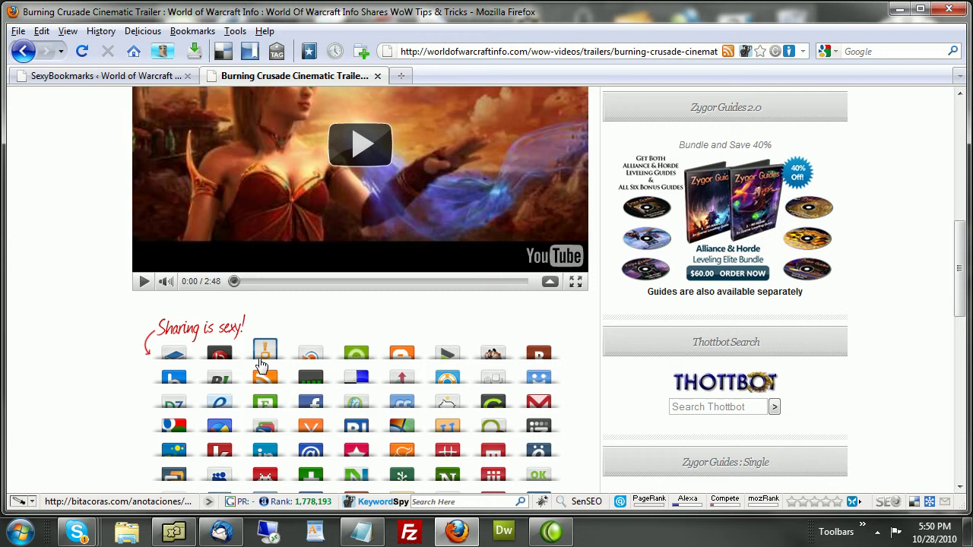
{"action": "scroll", "coordinate": [61, 312], "scroll_direction": "down", "scroll_amount": 2}
{"action": "mouse_move", "coordinate": [164, 254]}
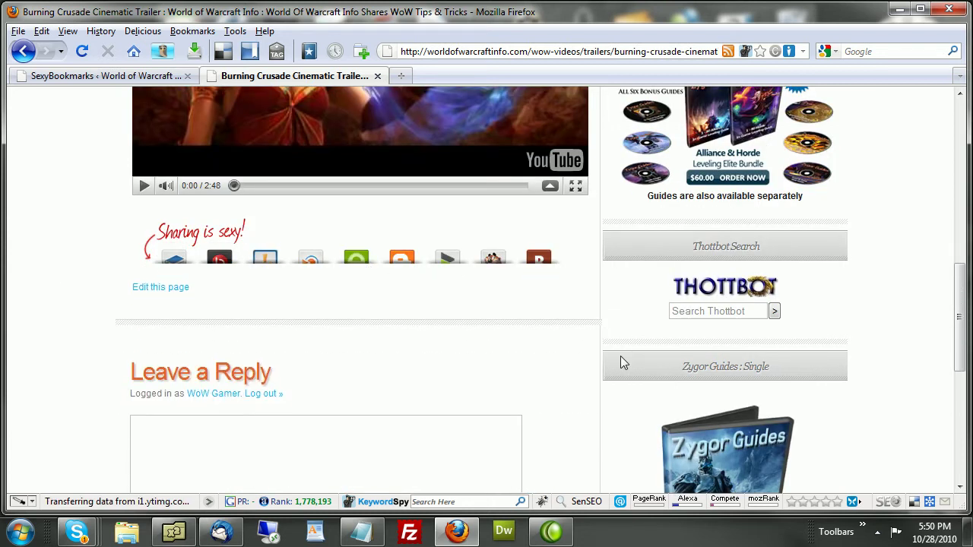
{"action": "mouse_move", "coordinate": [544, 259]}
In the SexyBookmarks settings, clear all networks and select only the most popular ones.
{"action": "left_click", "coordinate": [99, 75]}
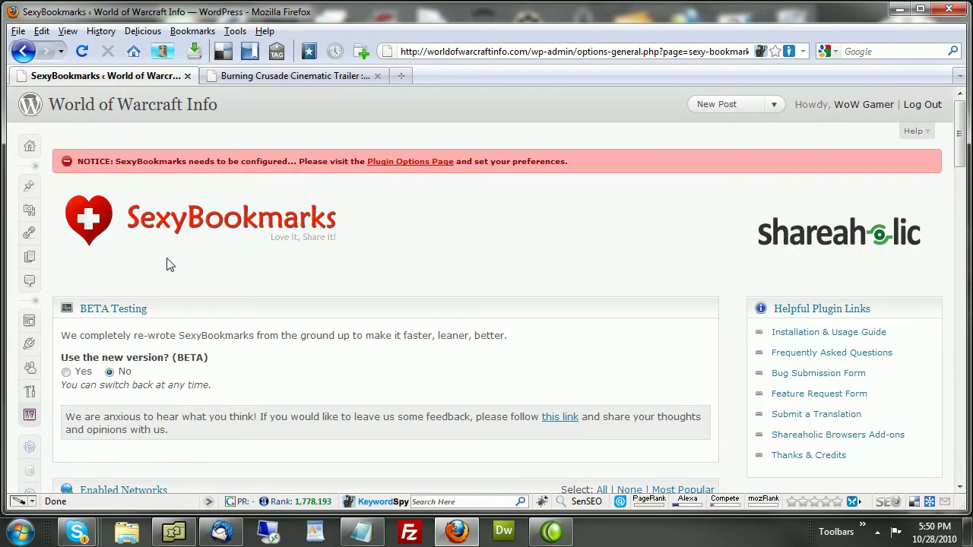
{"action": "scroll", "coordinate": [170, 266], "scroll_direction": "down", "scroll_amount": 3}
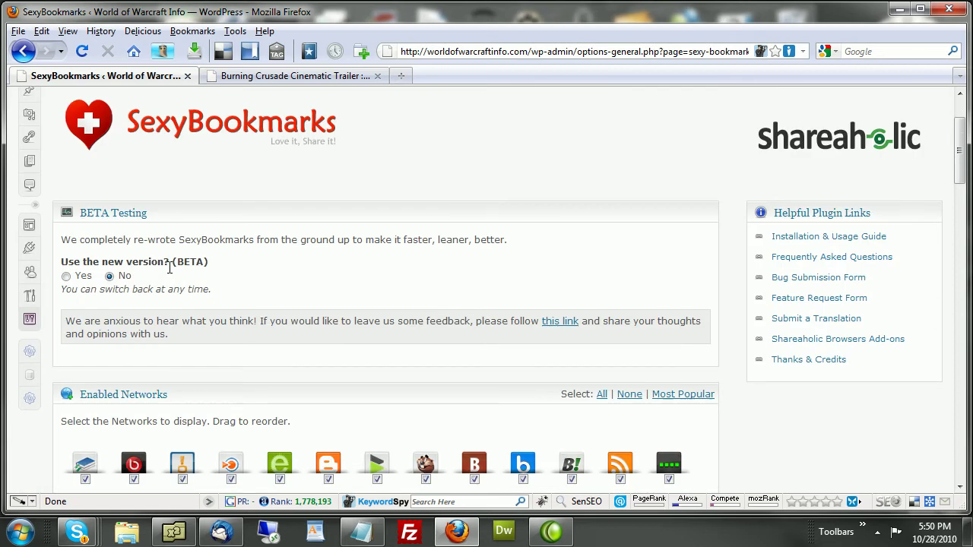
{"action": "scroll", "coordinate": [170, 266], "scroll_direction": "down", "scroll_amount": 6}
{"action": "left_click", "coordinate": [629, 207]}
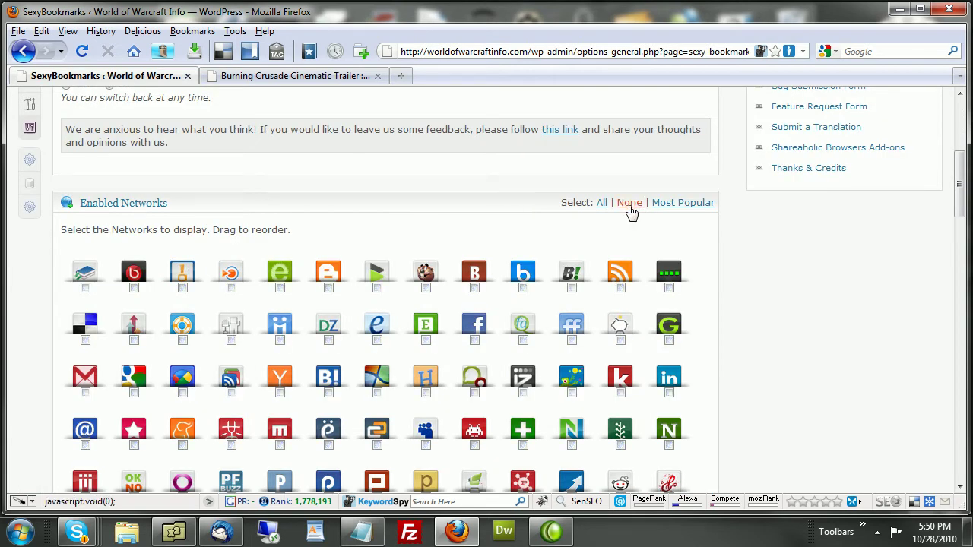
{"action": "left_click", "coordinate": [668, 207]}
Disable RSS, Diigo and Mister Wong, and enable LinkedIn and Facebook.
{"action": "scroll", "coordinate": [658, 225], "scroll_direction": "down", "scroll_amount": 3}
{"action": "left_click", "coordinate": [620, 192]}
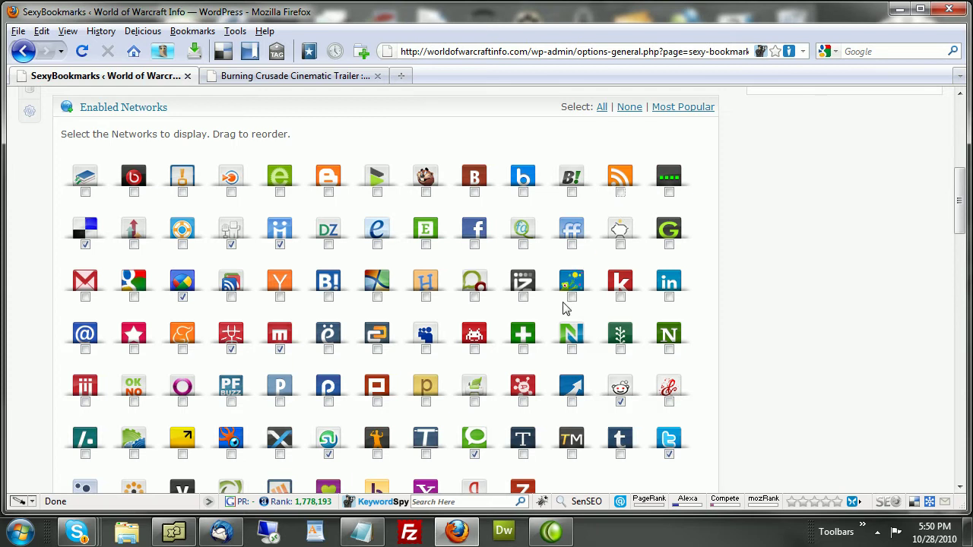
{"action": "left_click", "coordinate": [669, 298]}
{"action": "left_click", "coordinate": [474, 245]}
{"action": "left_click", "coordinate": [280, 245]}
{"action": "scroll", "coordinate": [280, 252], "scroll_direction": "down", "scroll_amount": 2}
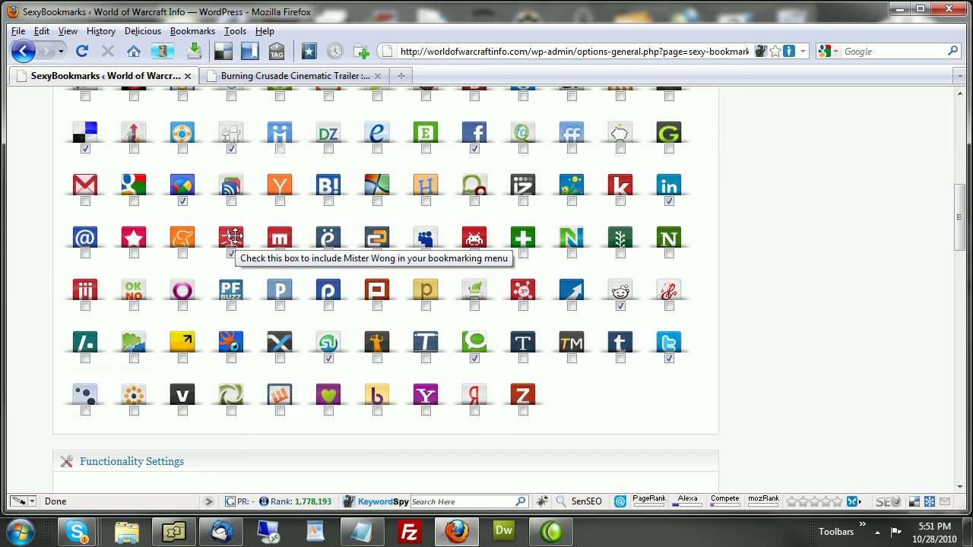
{"action": "left_click", "coordinate": [231, 254]}
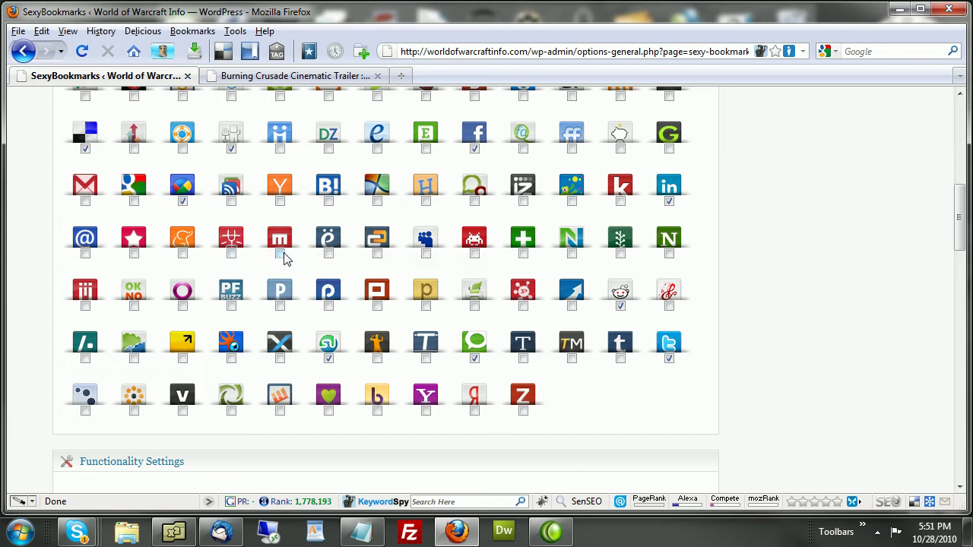
{"action": "scroll", "coordinate": [361, 259], "scroll_direction": "up", "scroll_amount": 2}
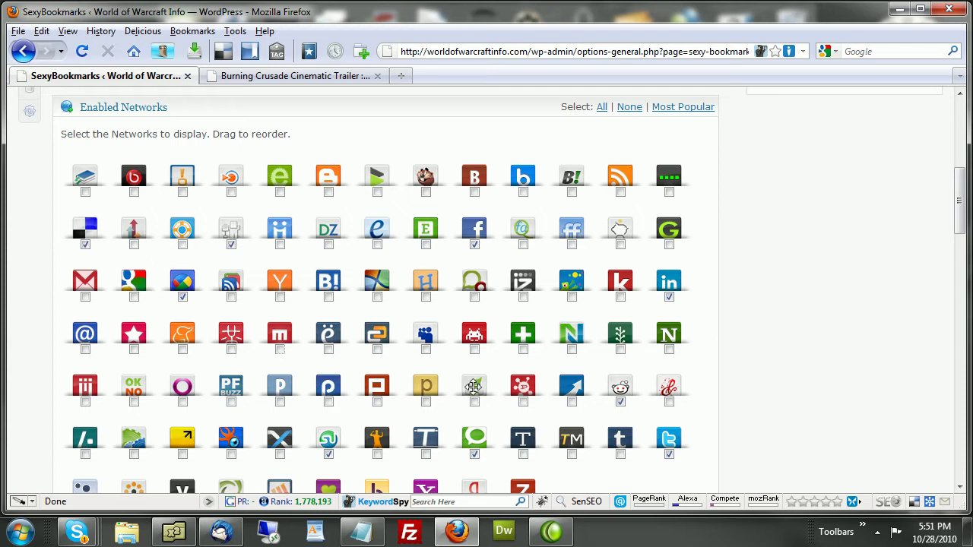
Set the Yahoo! Buzz category to Entertainment, keeping Text as the media type.
{"action": "scroll", "coordinate": [559, 403], "scroll_direction": "down", "scroll_amount": 5}
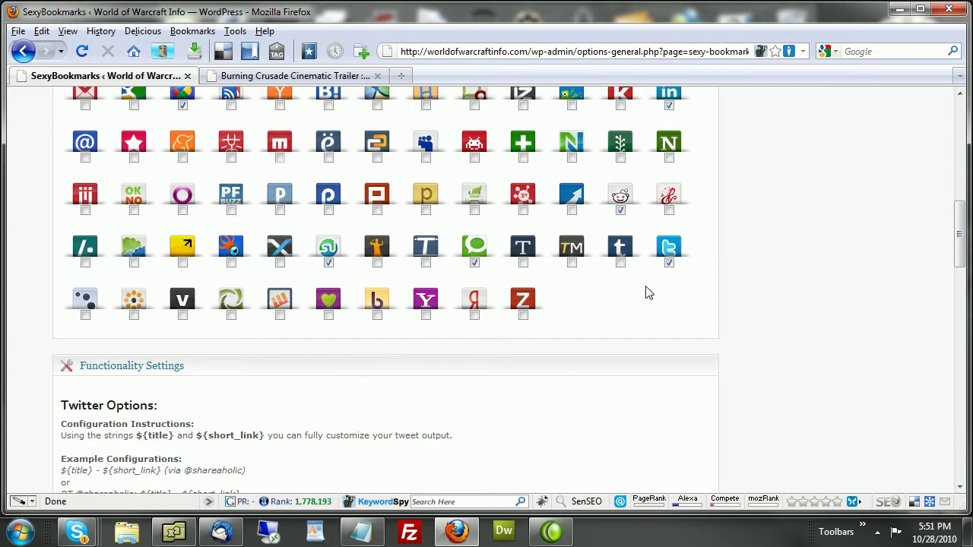
{"action": "scroll", "coordinate": [565, 383], "scroll_direction": "down", "scroll_amount": 5}
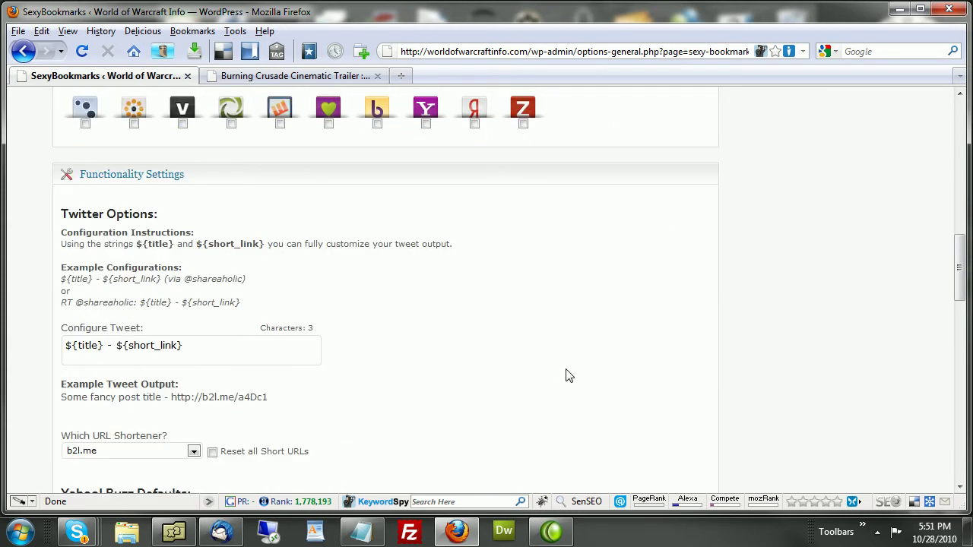
{"action": "scroll", "coordinate": [570, 371], "scroll_direction": "down", "scroll_amount": 2}
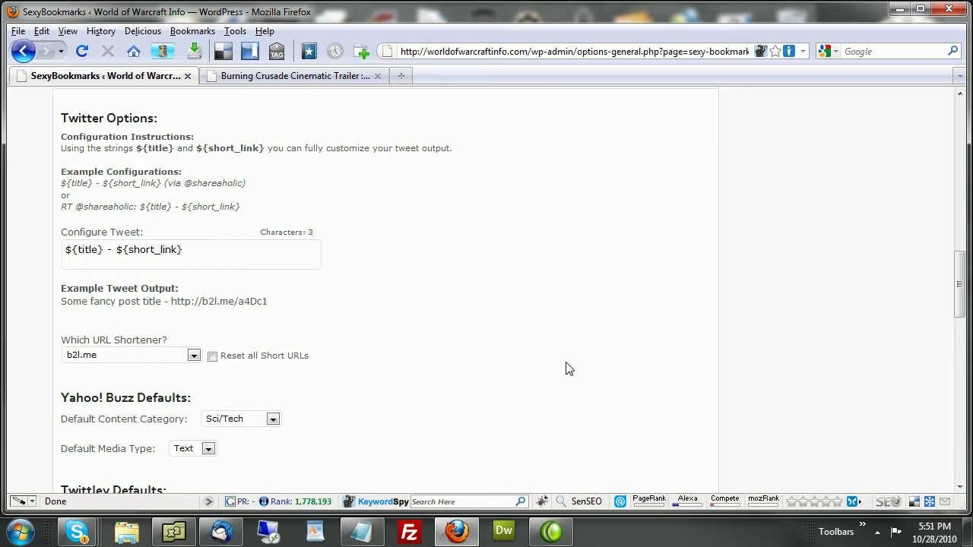
{"action": "scroll", "coordinate": [566, 368], "scroll_direction": "down", "scroll_amount": 2}
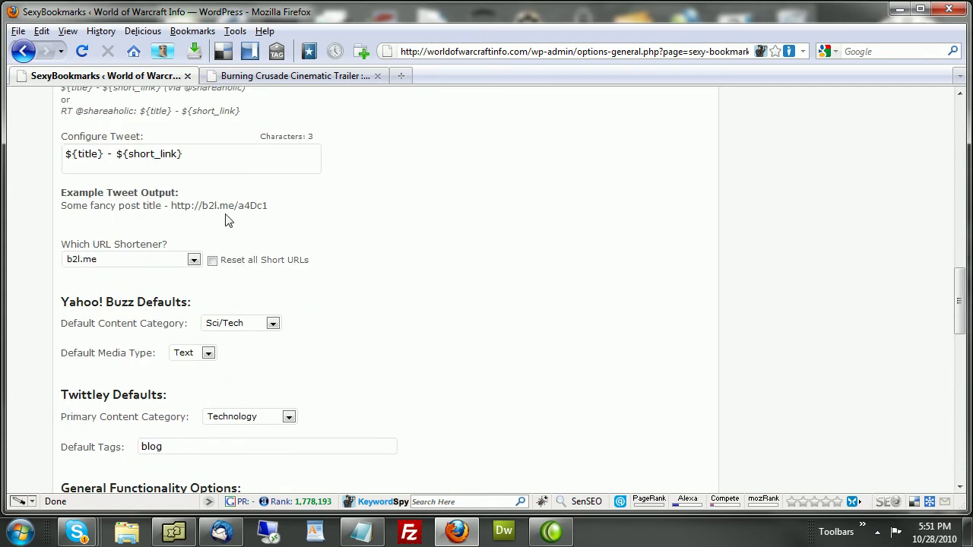
{"action": "scroll", "coordinate": [347, 354], "scroll_direction": "down", "scroll_amount": 2}
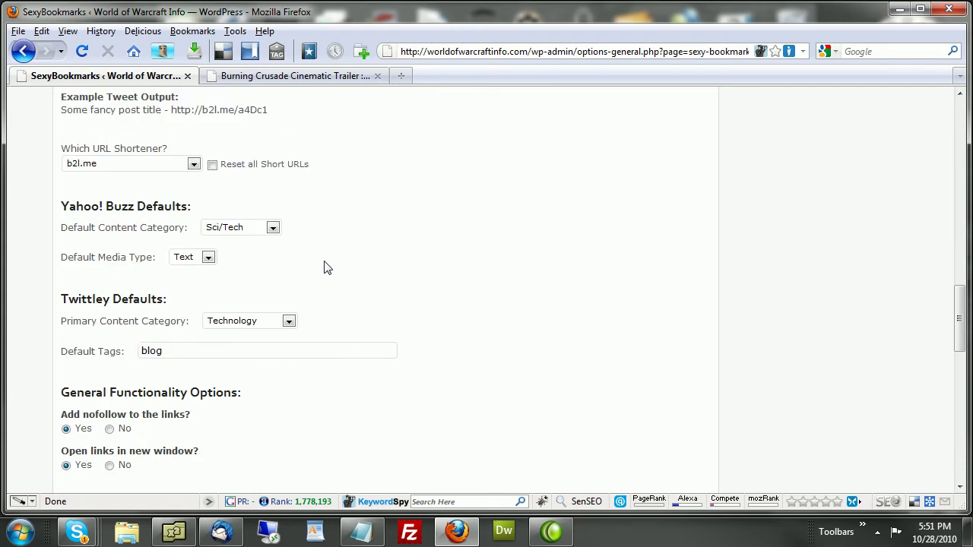
{"action": "left_click", "coordinate": [272, 227]}
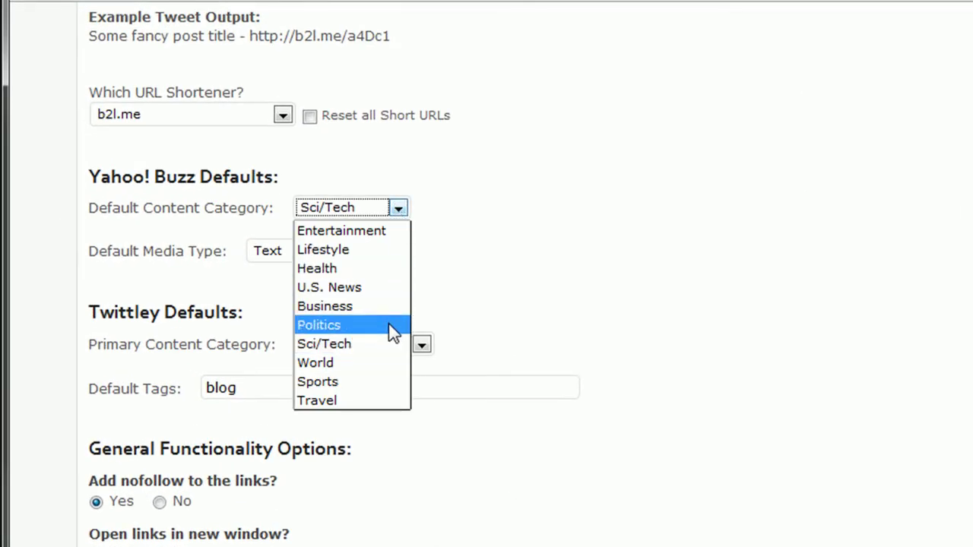
{"action": "left_click", "coordinate": [376, 235]}
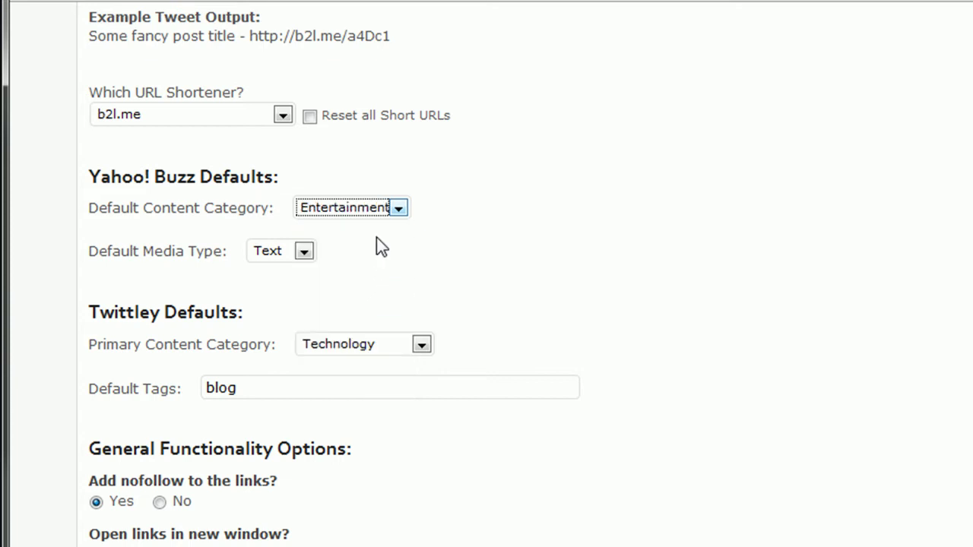
{"action": "left_click", "coordinate": [302, 254]}
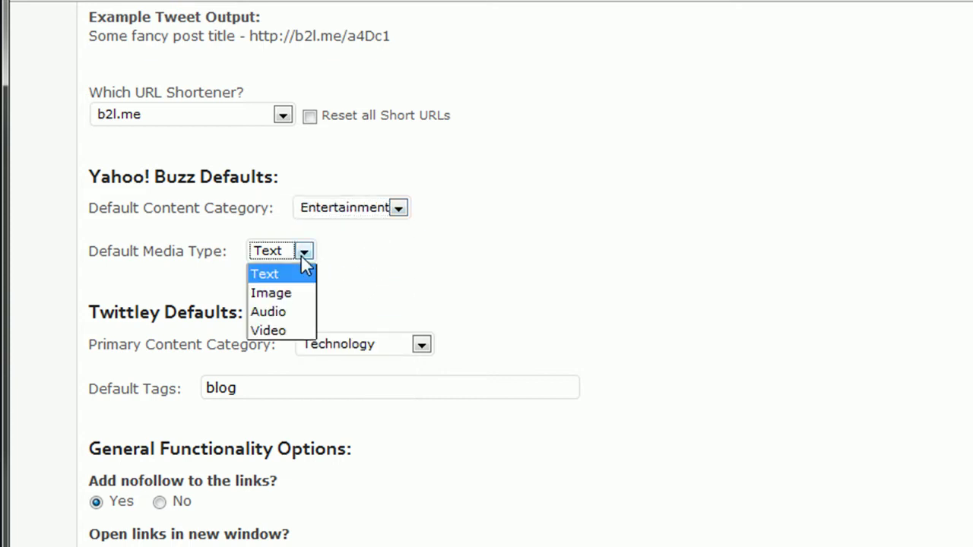
{"action": "left_click", "coordinate": [304, 265]}
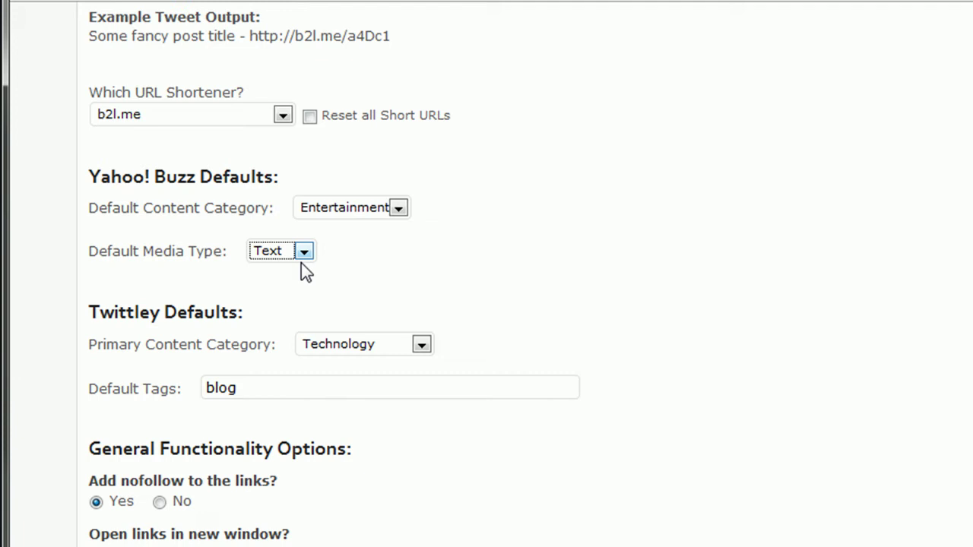
Set Twittley's category to Gaming with default tags 'world of warcraft, wow game, mmorpg'.
{"action": "left_click", "coordinate": [419, 346]}
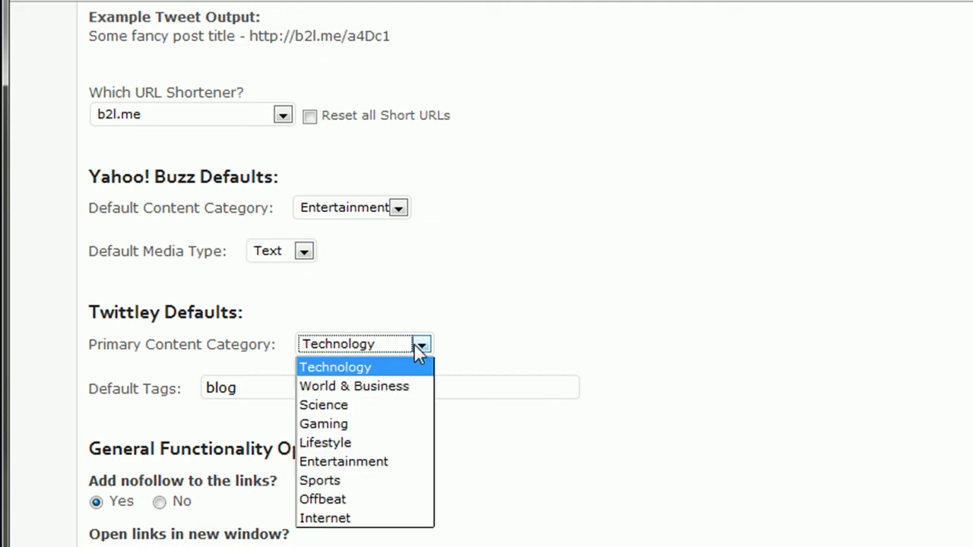
{"action": "left_click", "coordinate": [408, 423]}
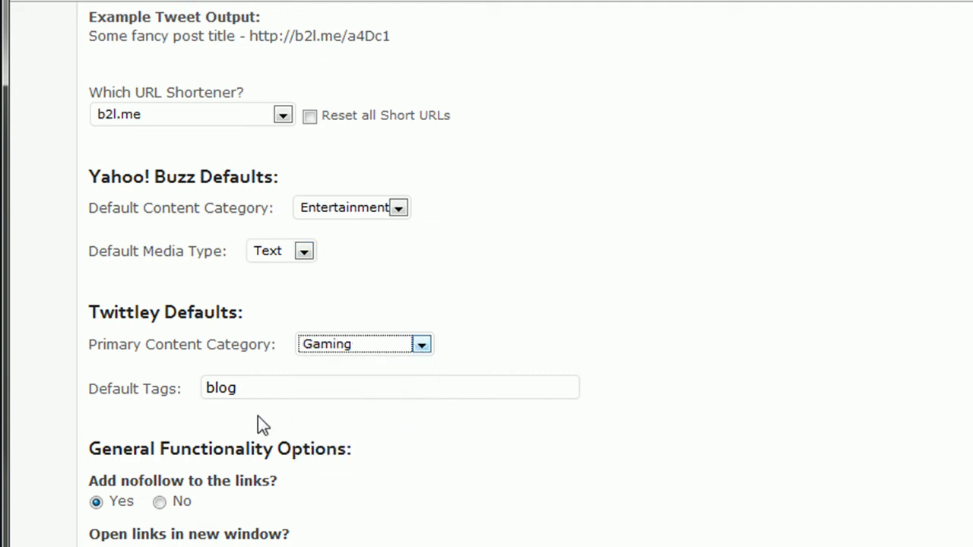
{"action": "double_click", "coordinate": [257, 393]}
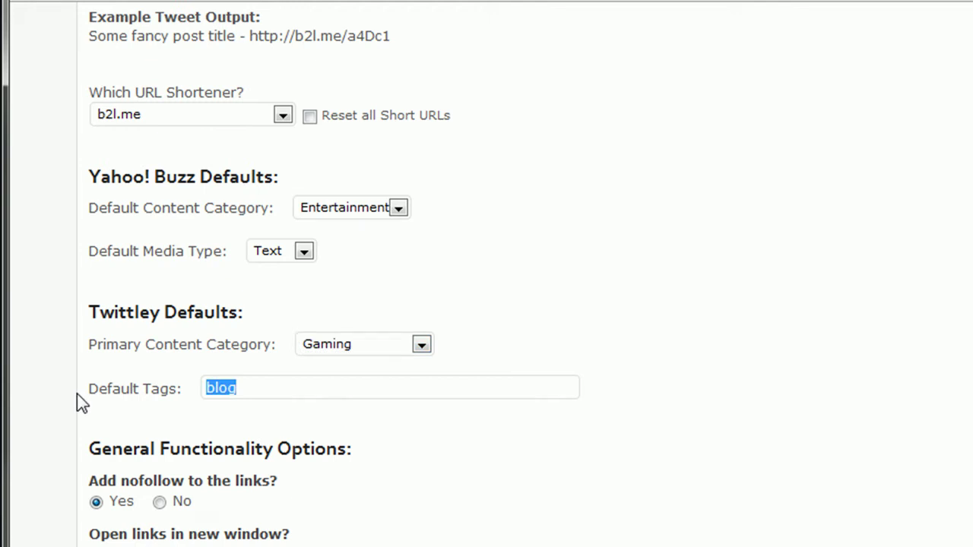
{"action": "type", "text": "world of "}
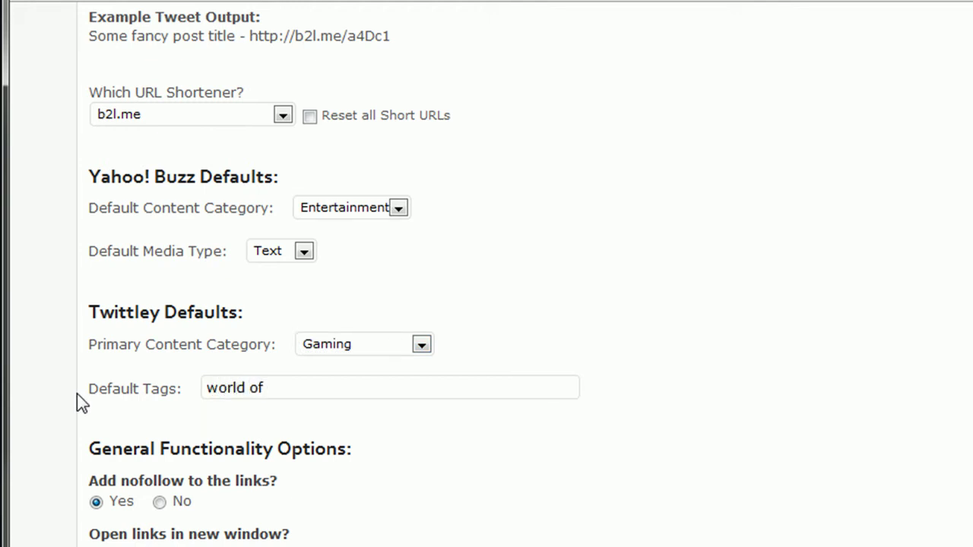
{"action": "type", "text": "warcraft, wow game, mmorpg"}
{"action": "scroll", "coordinate": [582, 376], "scroll_direction": "down", "scroll_amount": 3}
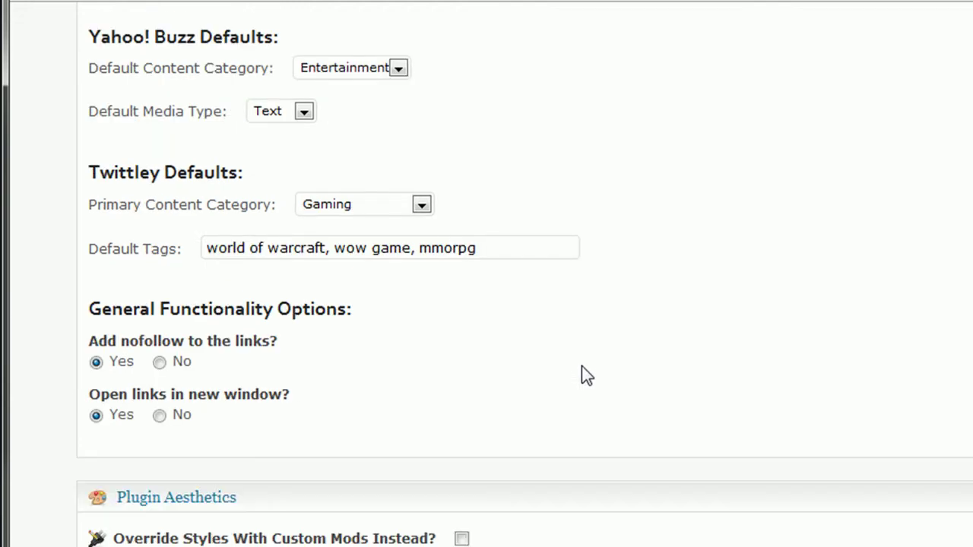
{"action": "scroll", "coordinate": [583, 361], "scroll_direction": "down", "scroll_amount": 3}
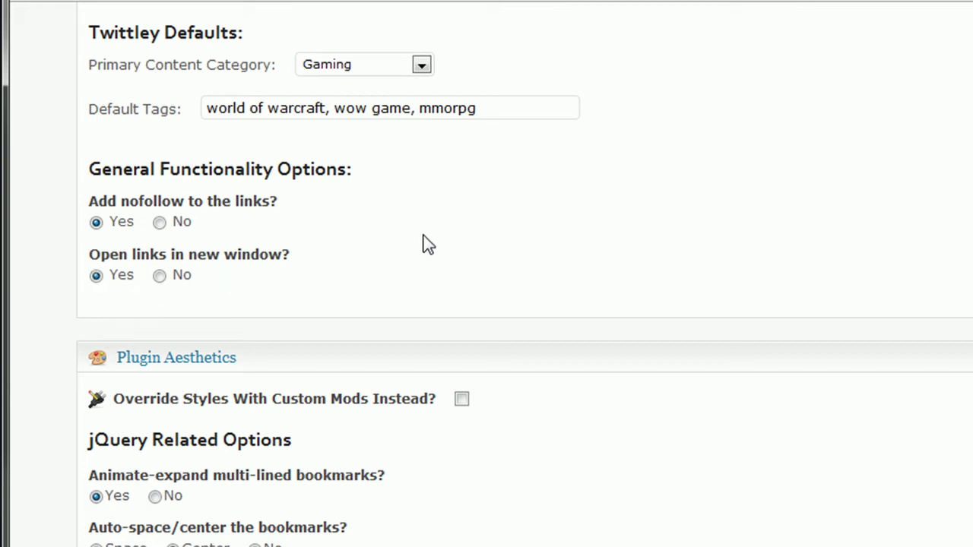
{"action": "scroll", "coordinate": [423, 235], "scroll_direction": "down", "scroll_amount": 5}
{"action": "scroll", "coordinate": [406, 141], "scroll_direction": "up", "scroll_amount": 2}
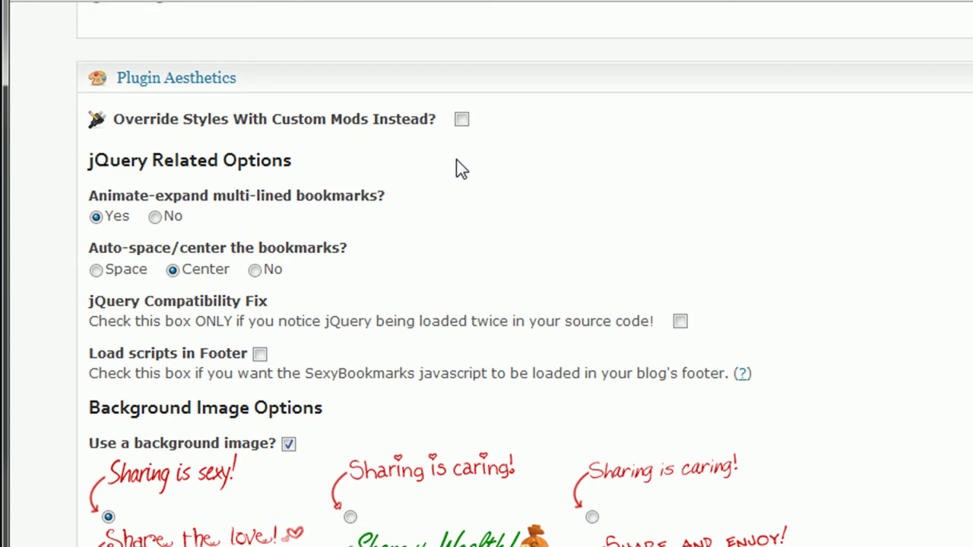
{"action": "left_click_drag", "start_coordinate": [157, 192], "coordinate": [316, 192]}
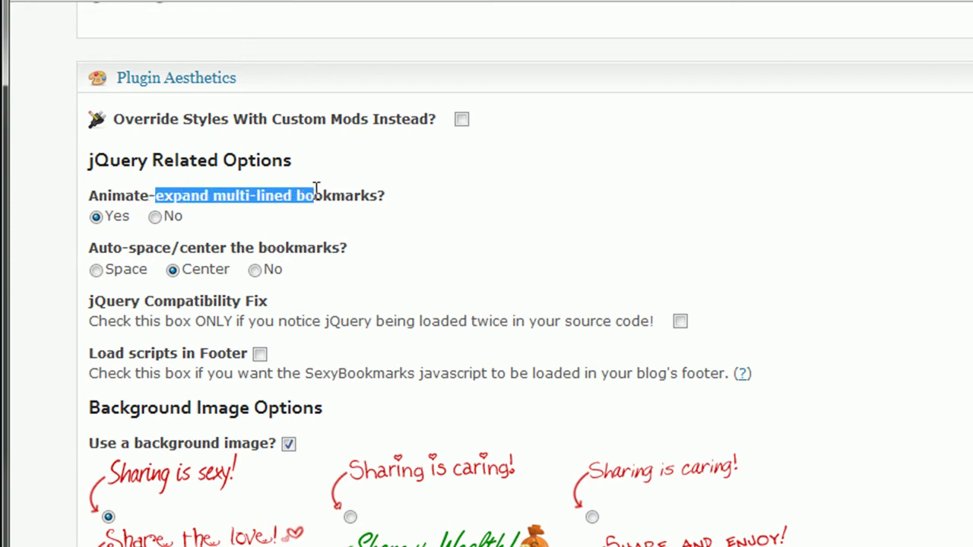
{"action": "left_click", "coordinate": [393, 218]}
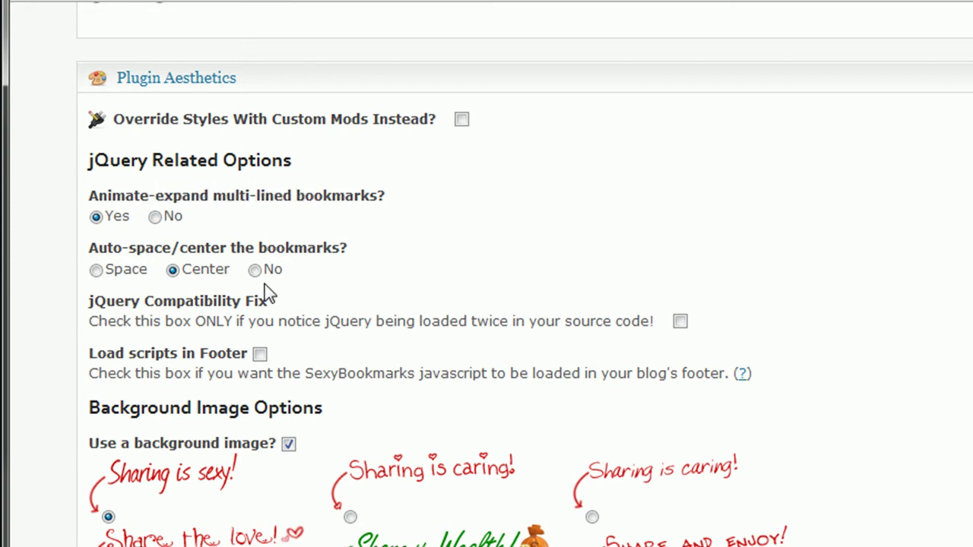
{"action": "left_click", "coordinate": [191, 271]}
{"action": "scroll", "coordinate": [265, 172], "scroll_direction": "down", "scroll_amount": 2}
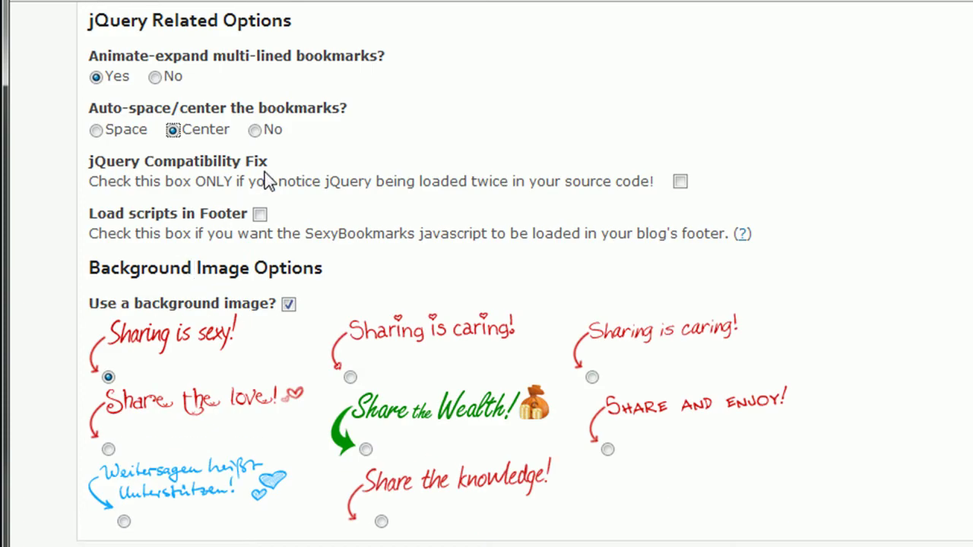
{"action": "left_click", "coordinate": [681, 184]}
Select the 'Share the Wealth!' background image under Background Image Options.
{"action": "scroll", "coordinate": [685, 186], "scroll_direction": "down", "scroll_amount": 3}
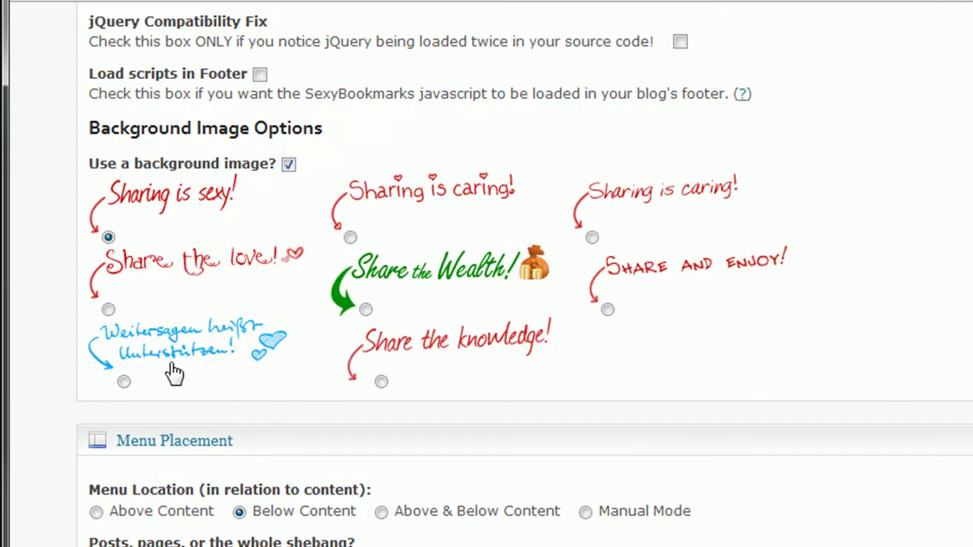
{"action": "left_click", "coordinate": [366, 310]}
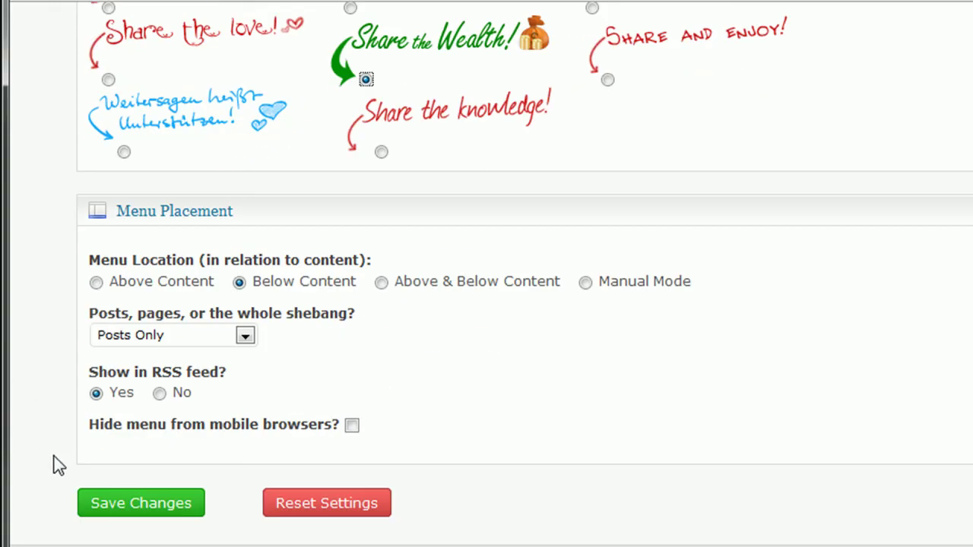
Place the menu Below Content on Posts & Pages, keep RSS Yes, leave mobile hiding off.
{"action": "left_click", "coordinate": [288, 283]}
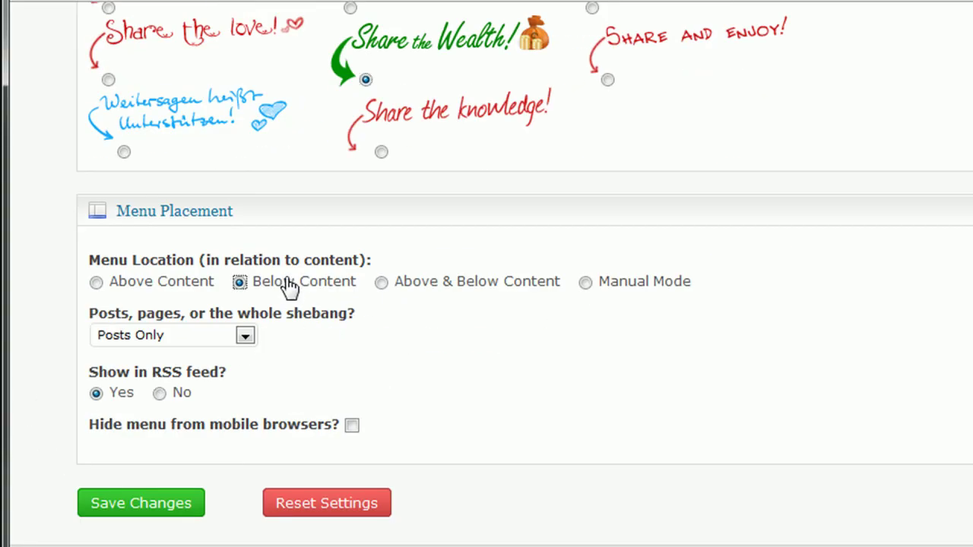
{"action": "left_click", "coordinate": [245, 337]}
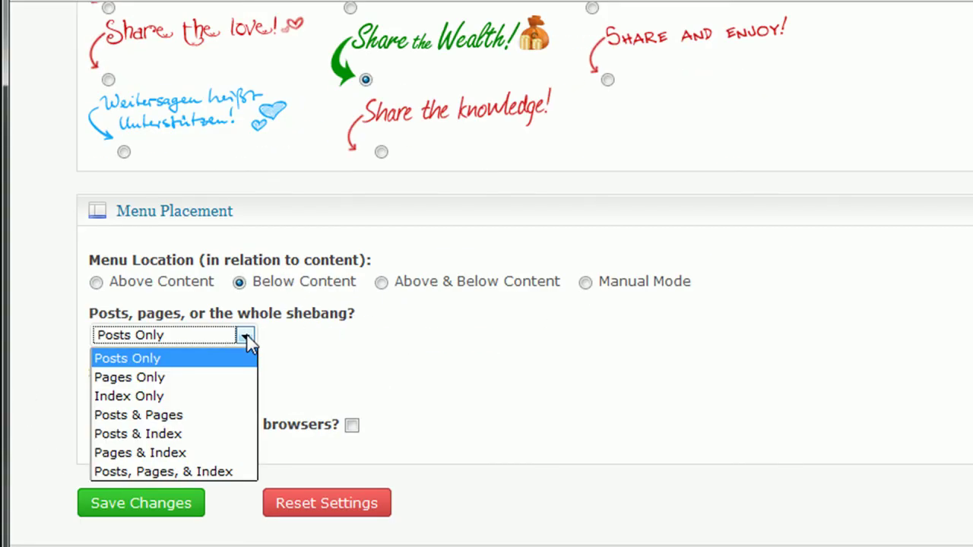
{"action": "left_click", "coordinate": [213, 414]}
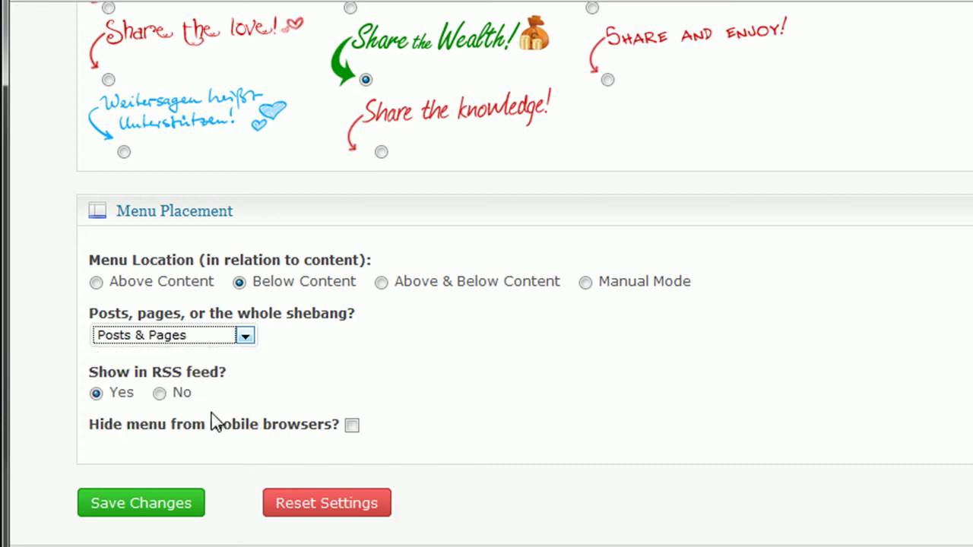
{"action": "left_click", "coordinate": [96, 394]}
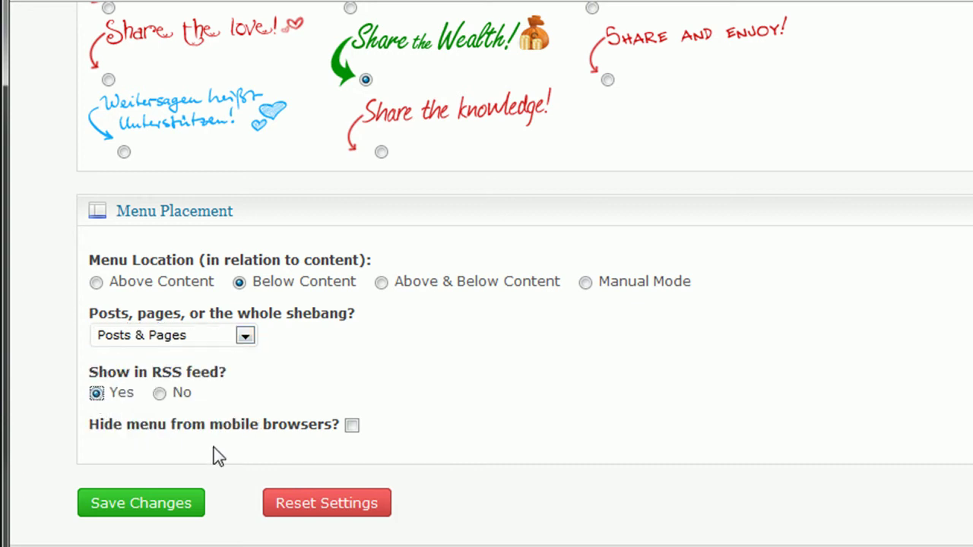
{"action": "left_click", "coordinate": [350, 426]}
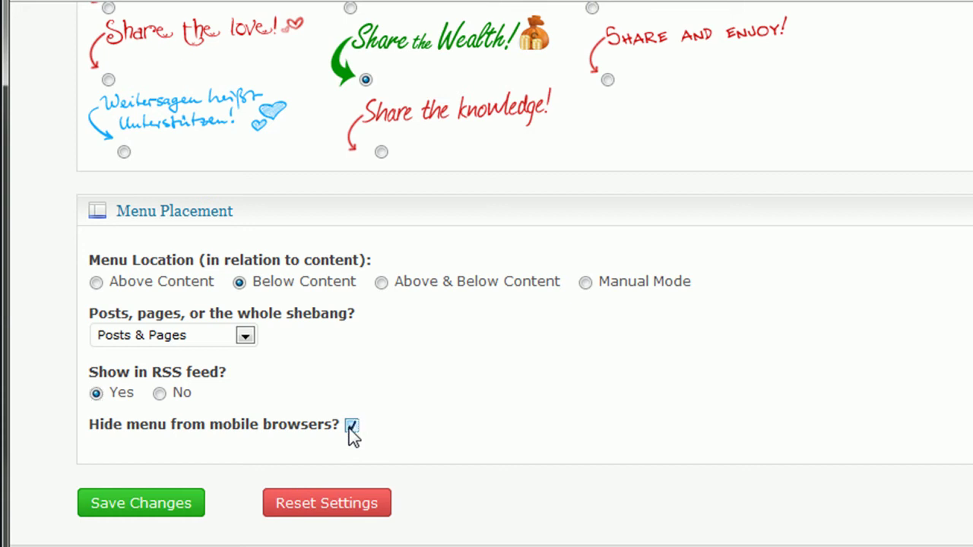
{"action": "key", "text": "space"}
Save the settings and view the trailer post's 'Share the Wealth!' bar under the video.
{"action": "left_click", "coordinate": [168, 513]}
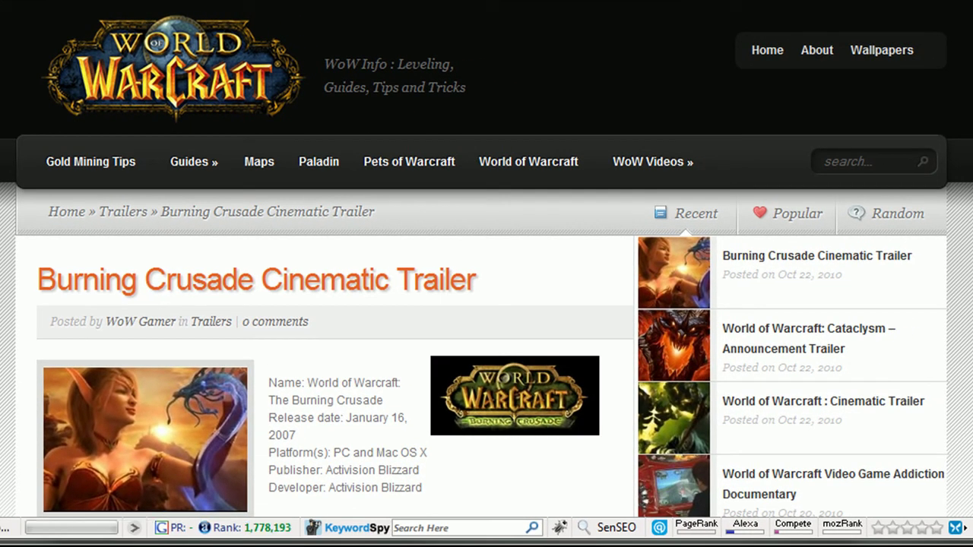
{"action": "scroll", "coordinate": [487, 258], "scroll_direction": "down", "scroll_amount": 10}
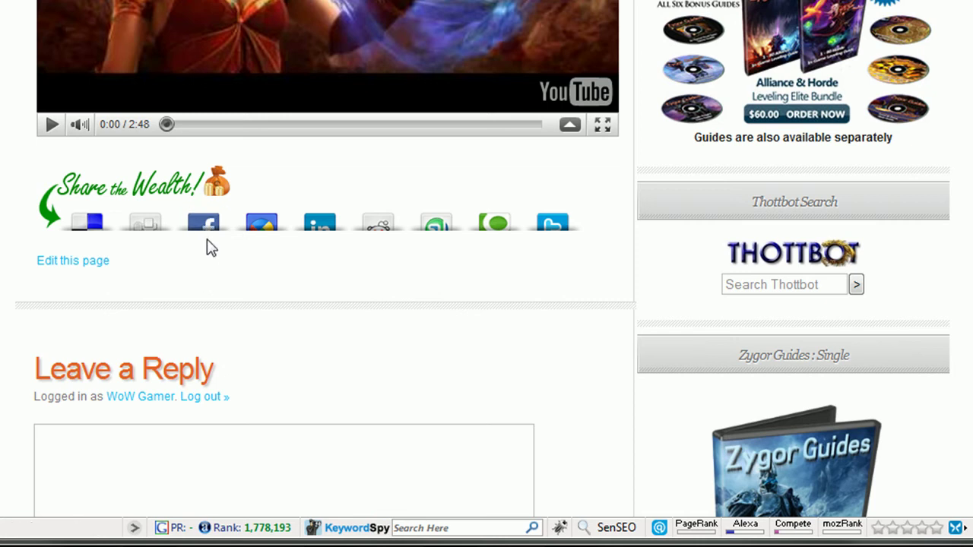
{"action": "scroll", "coordinate": [209, 234], "scroll_direction": "up", "scroll_amount": 3}
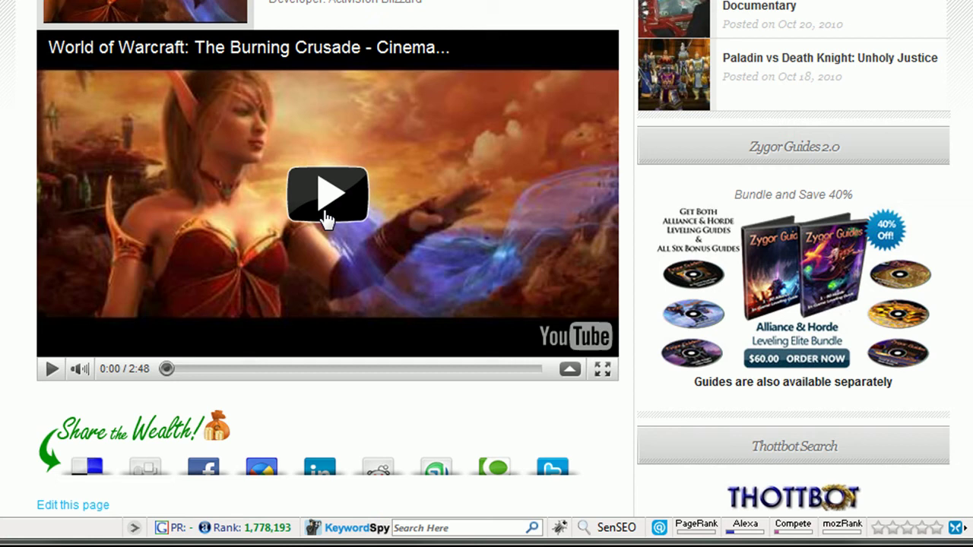
Share the trailer post to Facebook with 'Check this out.' and the trailer image thumbnail.
{"action": "left_click", "coordinate": [205, 472]}
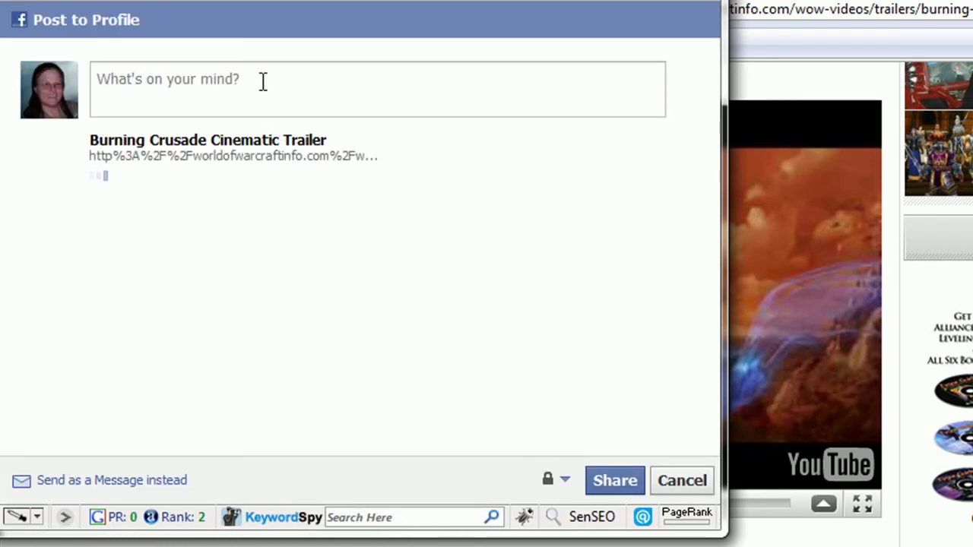
{"action": "left_click", "coordinate": [262, 81]}
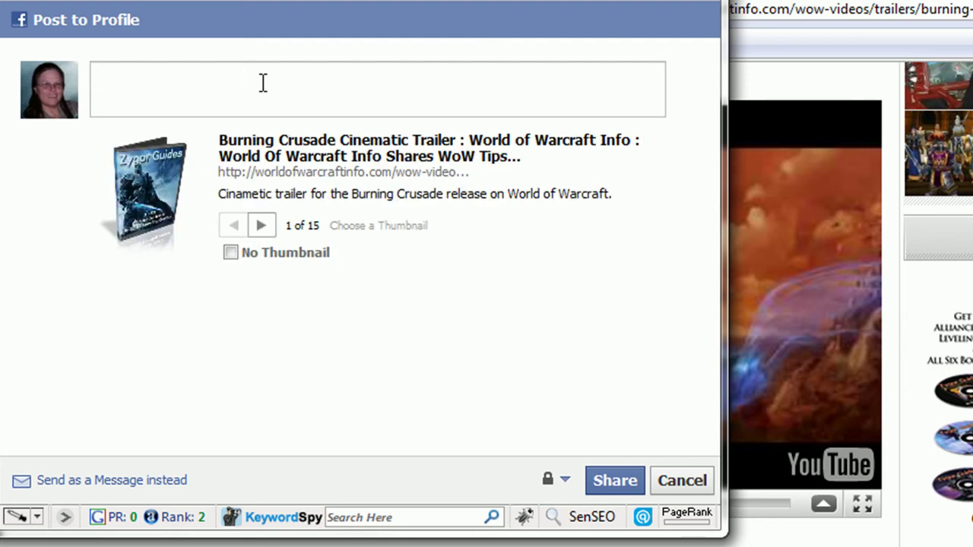
{"action": "type", "text": "Check this "}
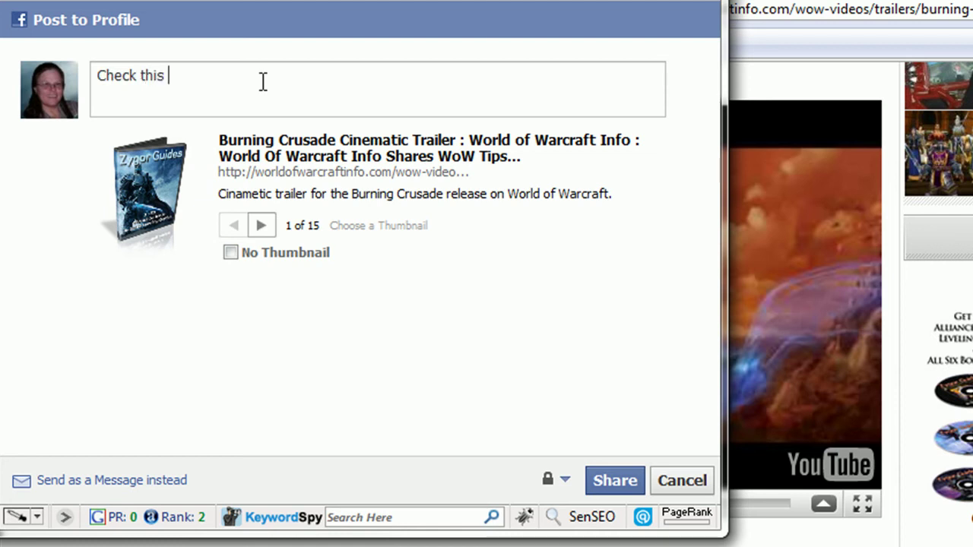
{"action": "type", "text": "out."}
{"action": "left_click", "coordinate": [265, 233]}
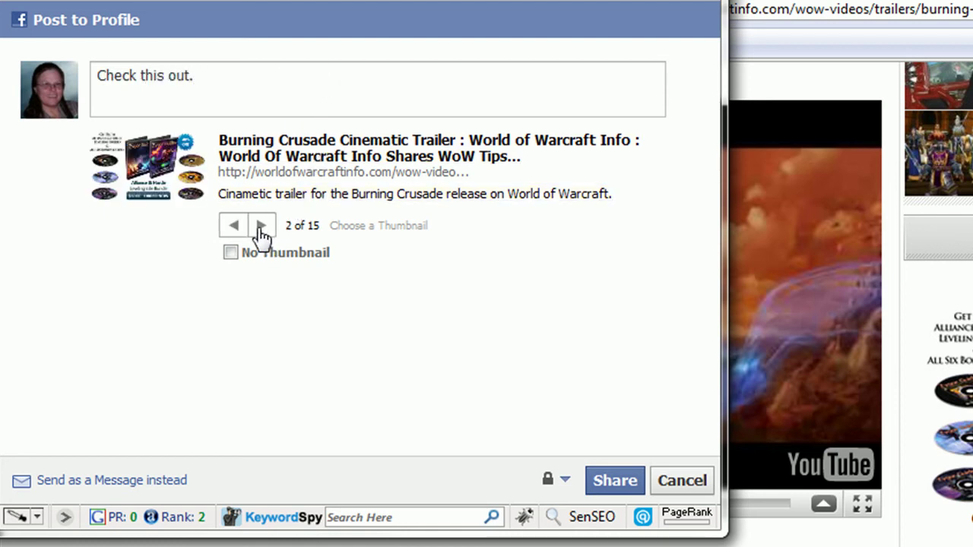
{"action": "left_click", "coordinate": [260, 232]}
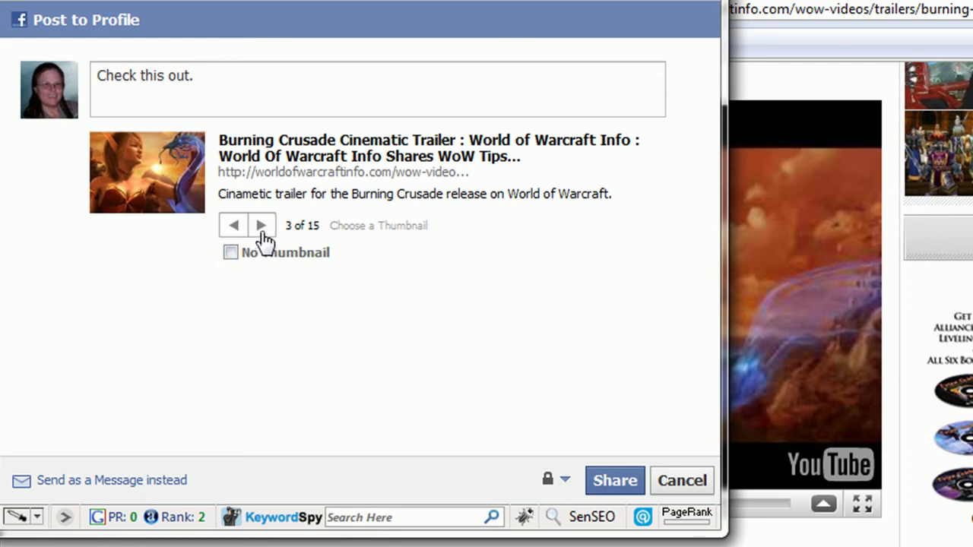
{"action": "left_click", "coordinate": [611, 491]}
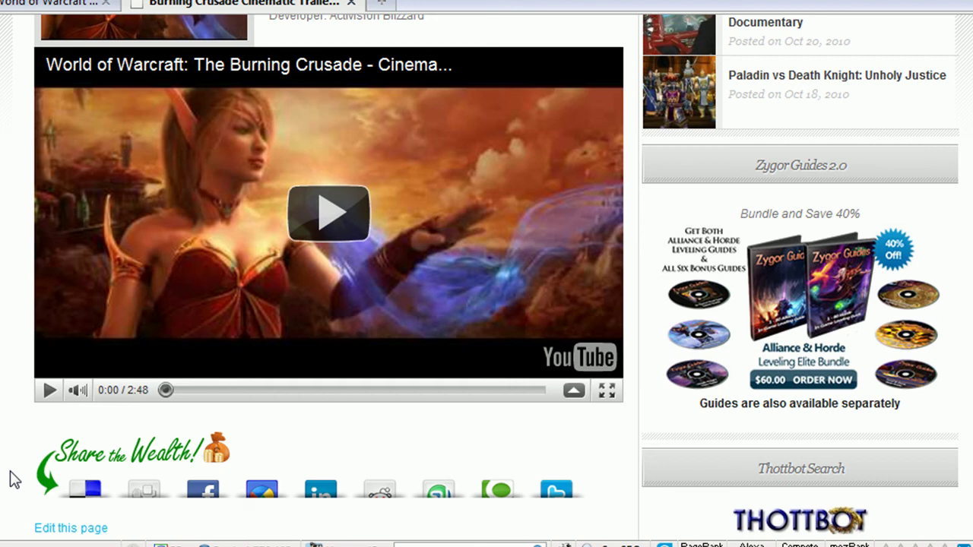
Scroll the SexyBookmarks settings page showing the changes were saved.
{"action": "scroll", "coordinate": [23, 468], "scroll_direction": "down", "scroll_amount": 3}
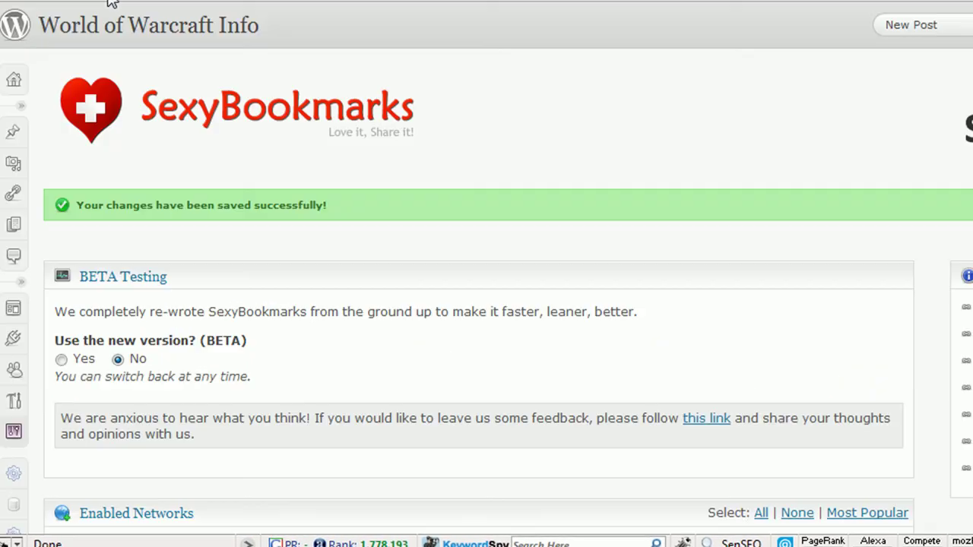
Under Background Image Options, choose 'Sharing is sexy' and save the SexyBookmarks settings.
{"action": "scroll", "coordinate": [144, 334], "scroll_direction": "down", "scroll_amount": 20}
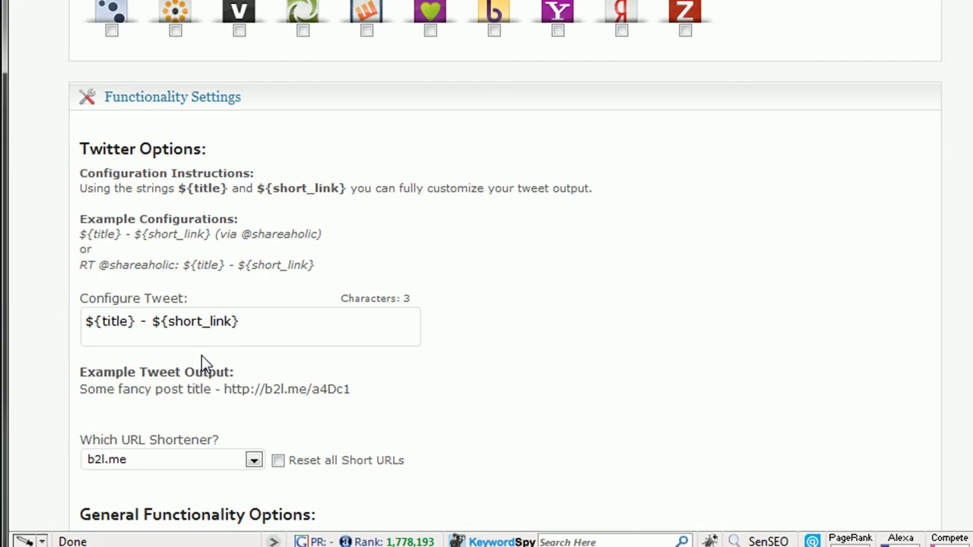
{"action": "scroll", "coordinate": [204, 364], "scroll_direction": "down", "scroll_amount": 10}
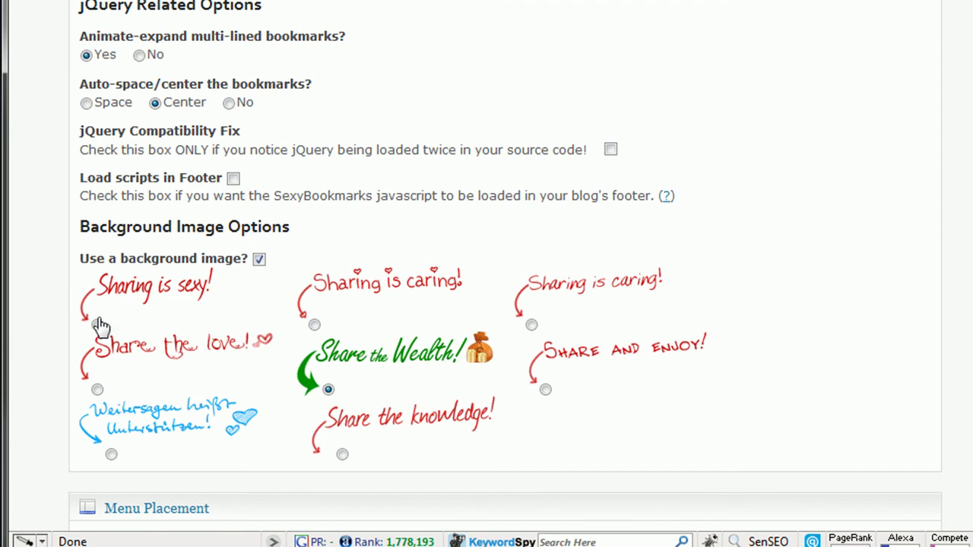
{"action": "left_click", "coordinate": [98, 324]}
{"action": "scroll", "coordinate": [173, 340], "scroll_direction": "down", "scroll_amount": 5}
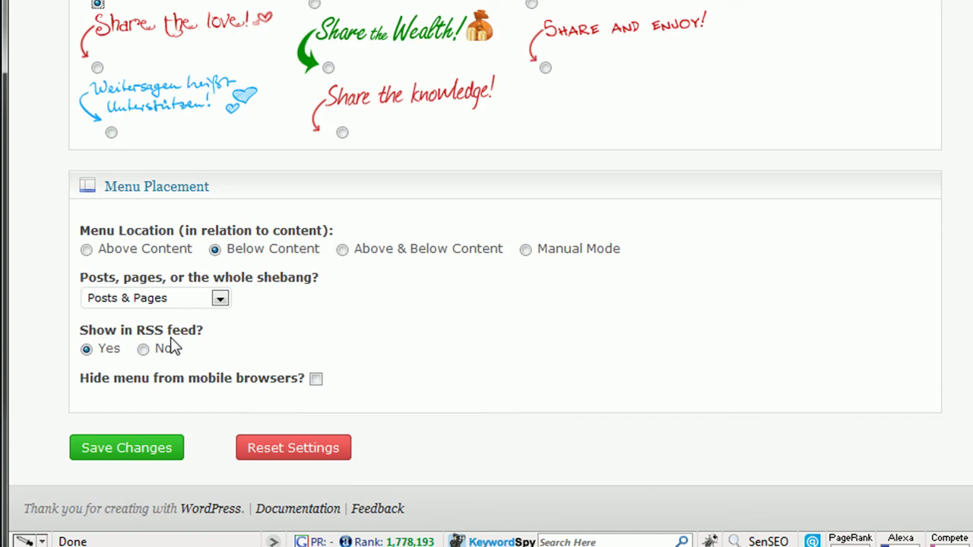
{"action": "left_click", "coordinate": [126, 448]}
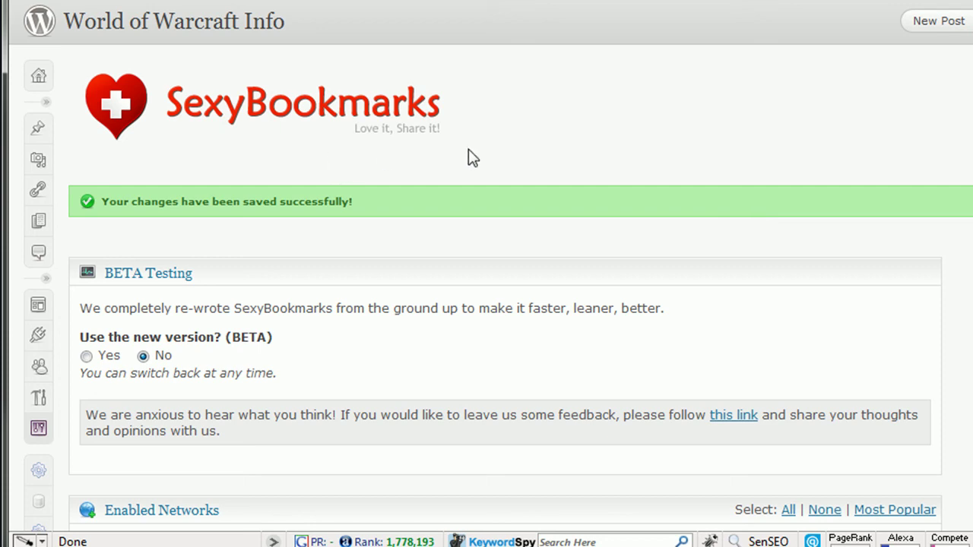
{"action": "left_click", "coordinate": [424, 7]}
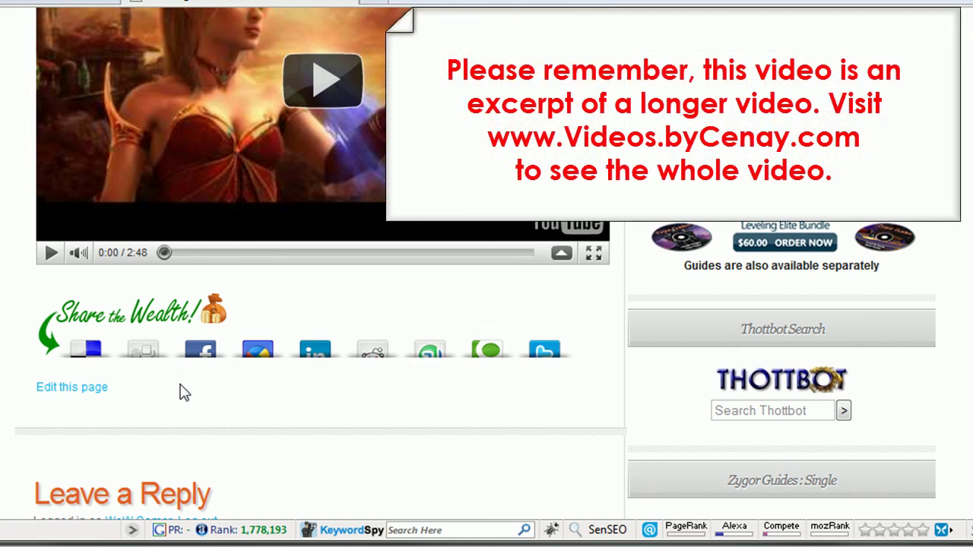
{"action": "scroll", "coordinate": [184, 392], "scroll_direction": "up", "scroll_amount": 2}
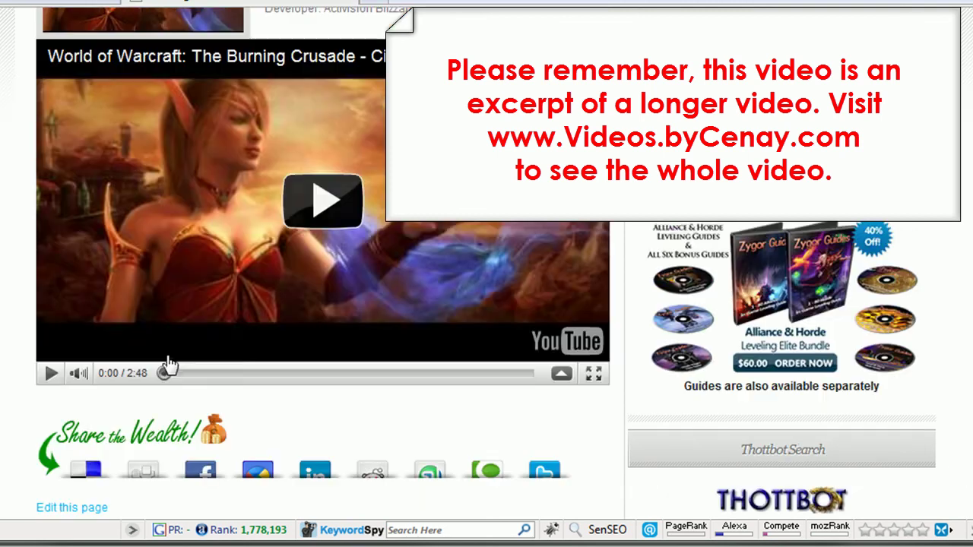
{"action": "scroll", "coordinate": [33, 241], "scroll_direction": "up", "scroll_amount": 6}
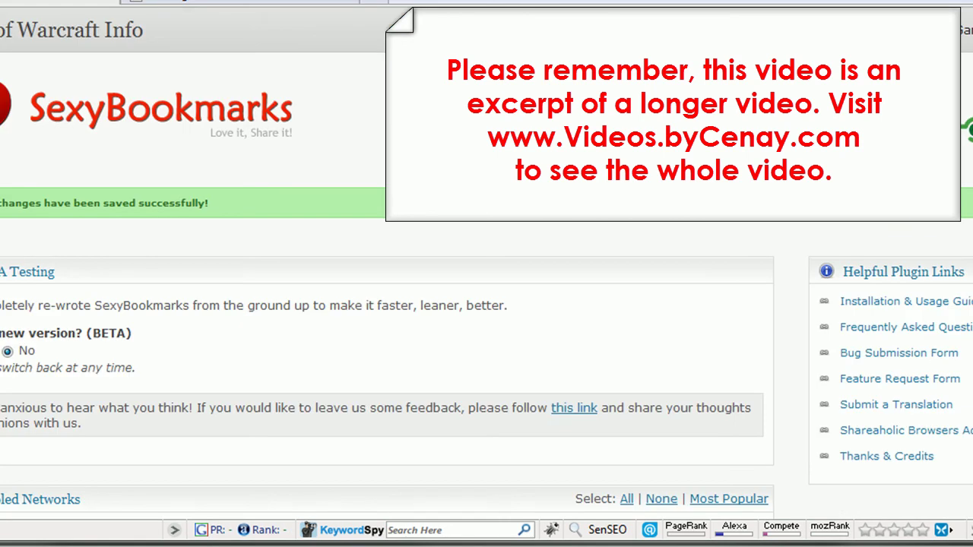
{"action": "mouse_move", "coordinate": [0, 323]}
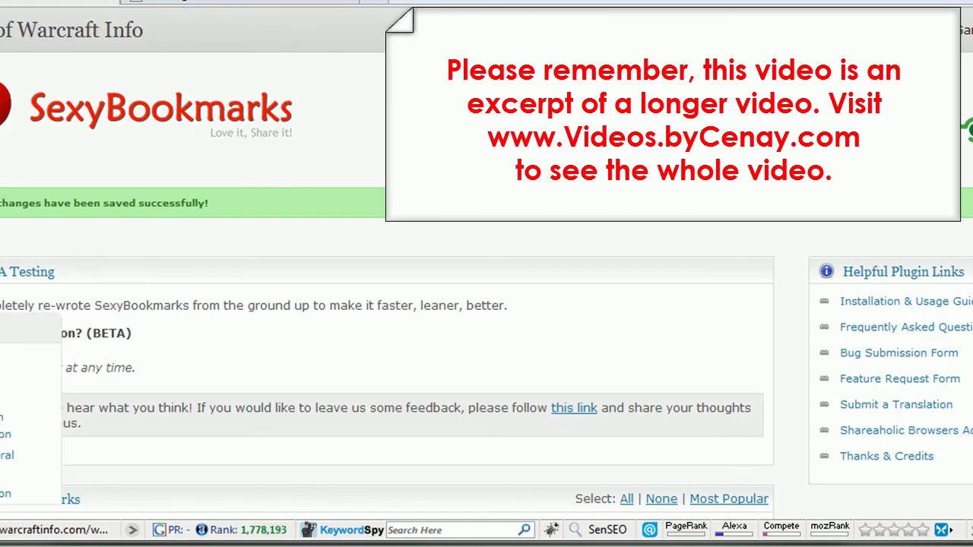